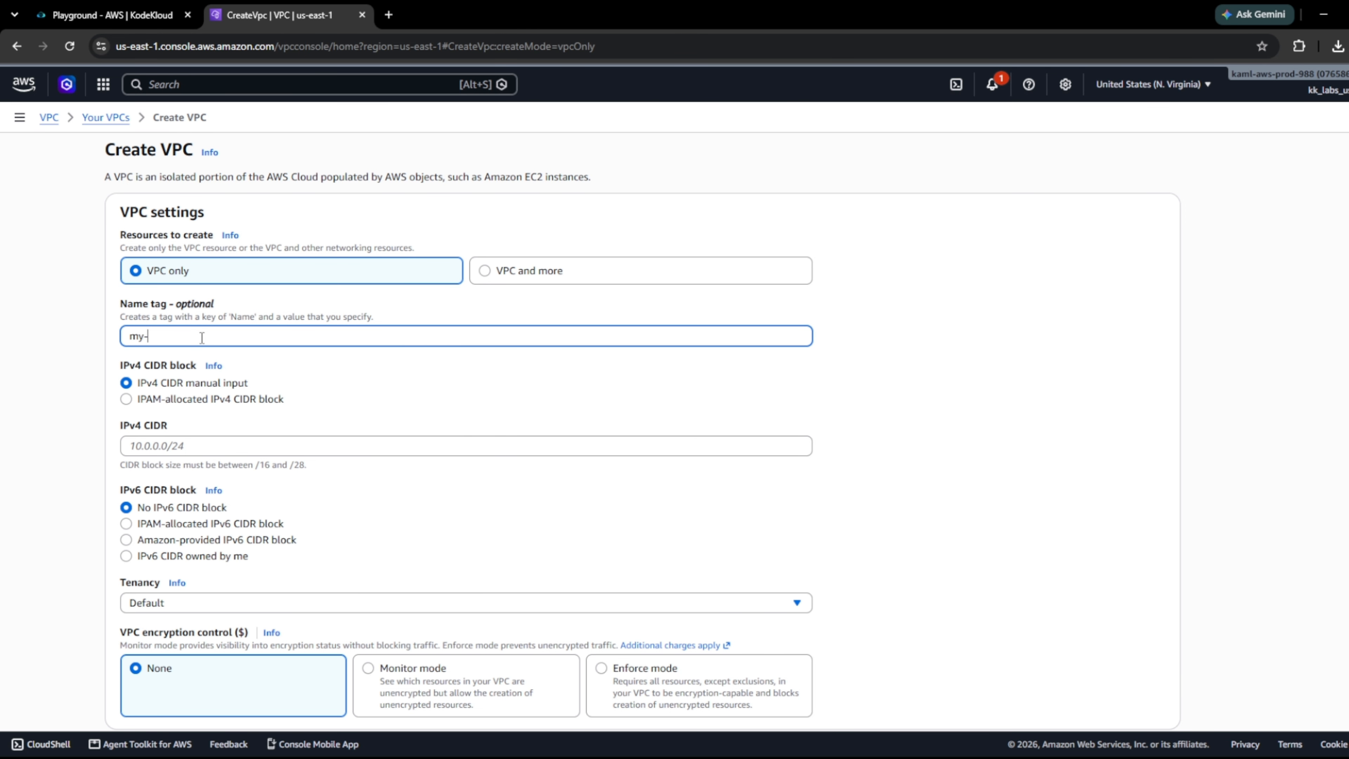
- Create the VPC named my-vpc with the IPv4 CIDR block 10.0.0.0/16
{"action": "key", "text": "Tab"}
{"action": "key", "text": "Tab"}
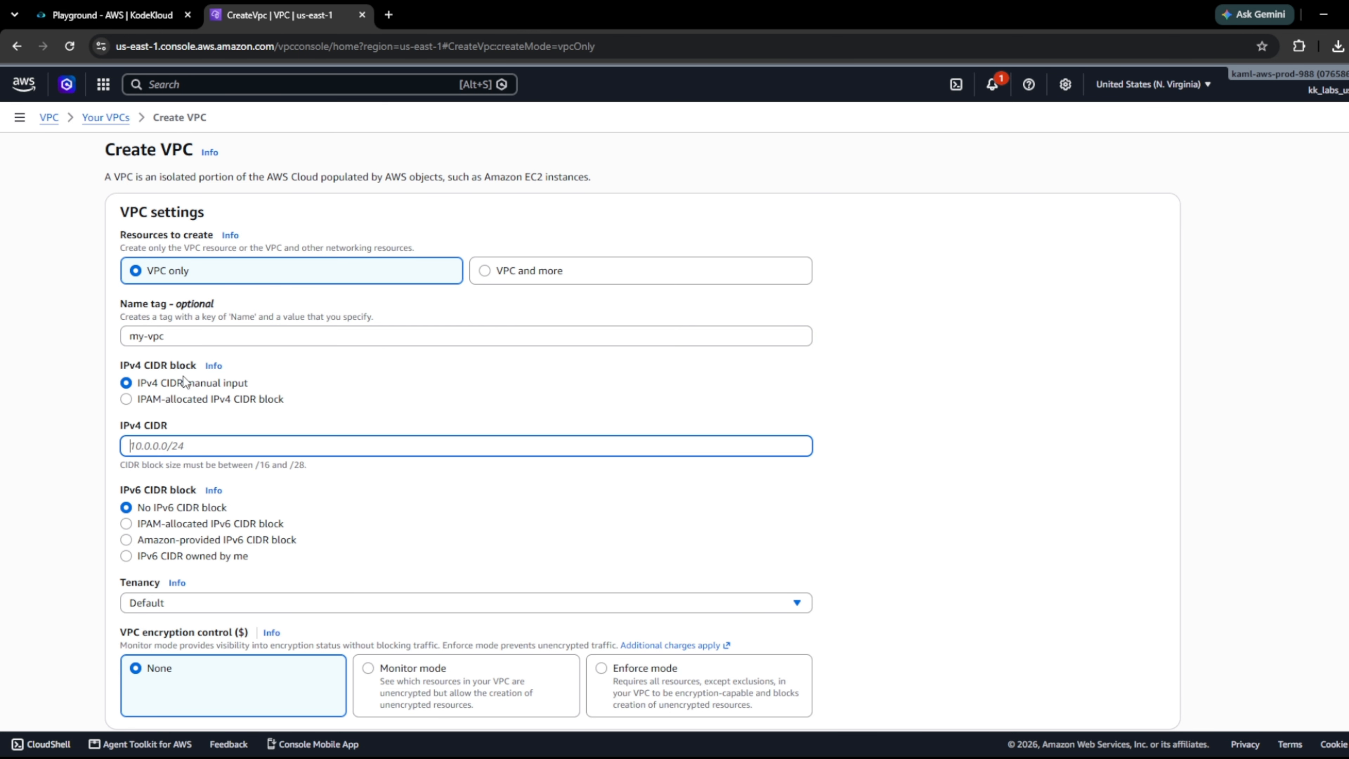
{"action": "type", "text": "10.0.0.0/16"}
{"action": "scroll", "coordinate": [401, 680], "scroll_direction": "down", "scroll_amount": 4}
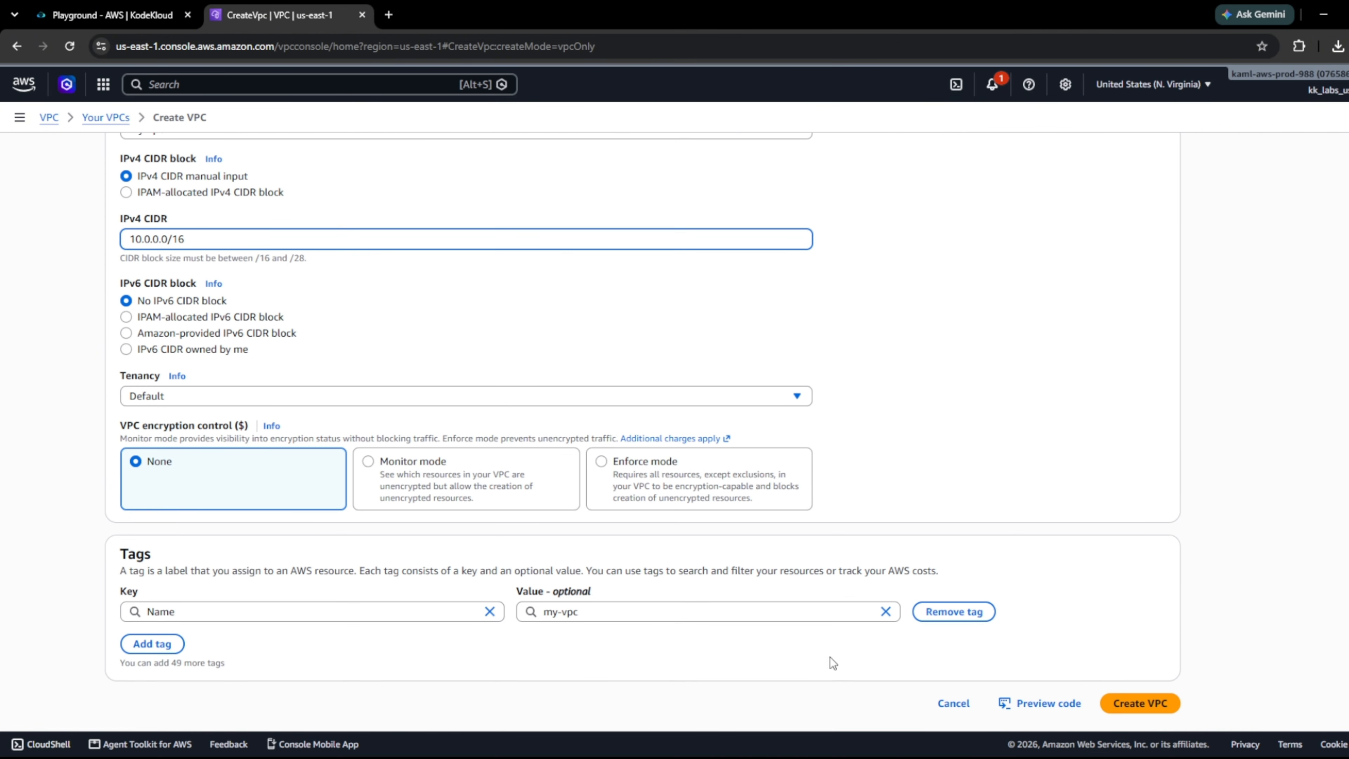
{"action": "left_click", "coordinate": [1145, 702]}
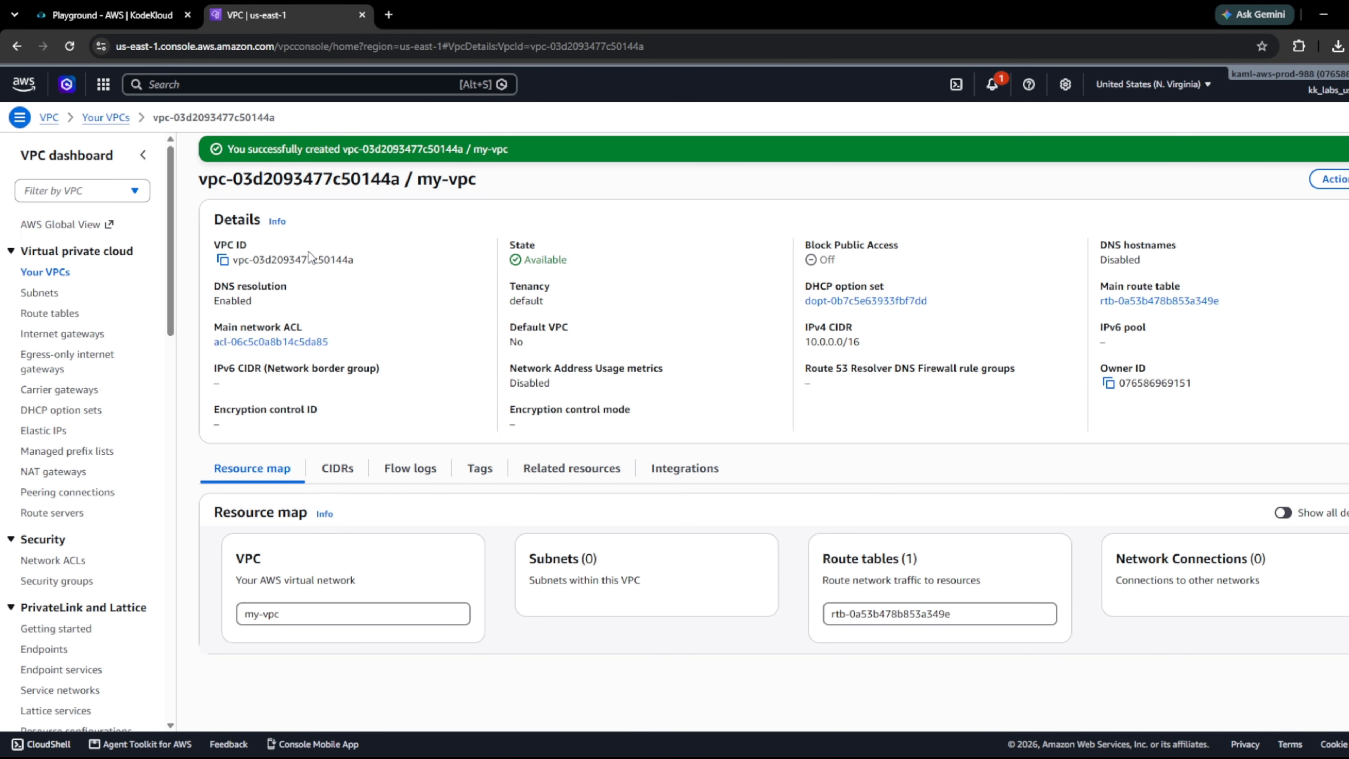
- Begin creating a subnet in my-vpc and name it public-sub
{"action": "left_click", "coordinate": [39, 292]}
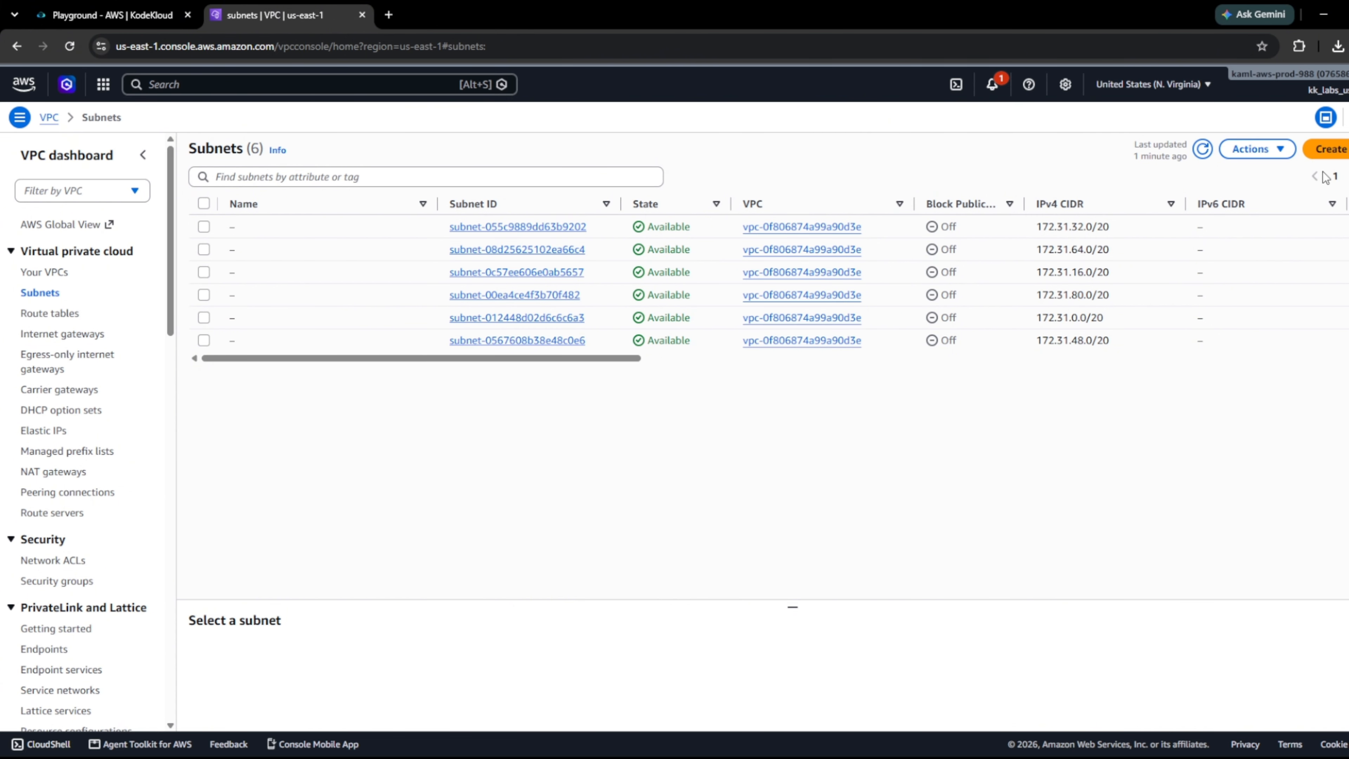
{"action": "left_click", "coordinate": [1334, 154]}
{"action": "left_click", "coordinate": [730, 245]}
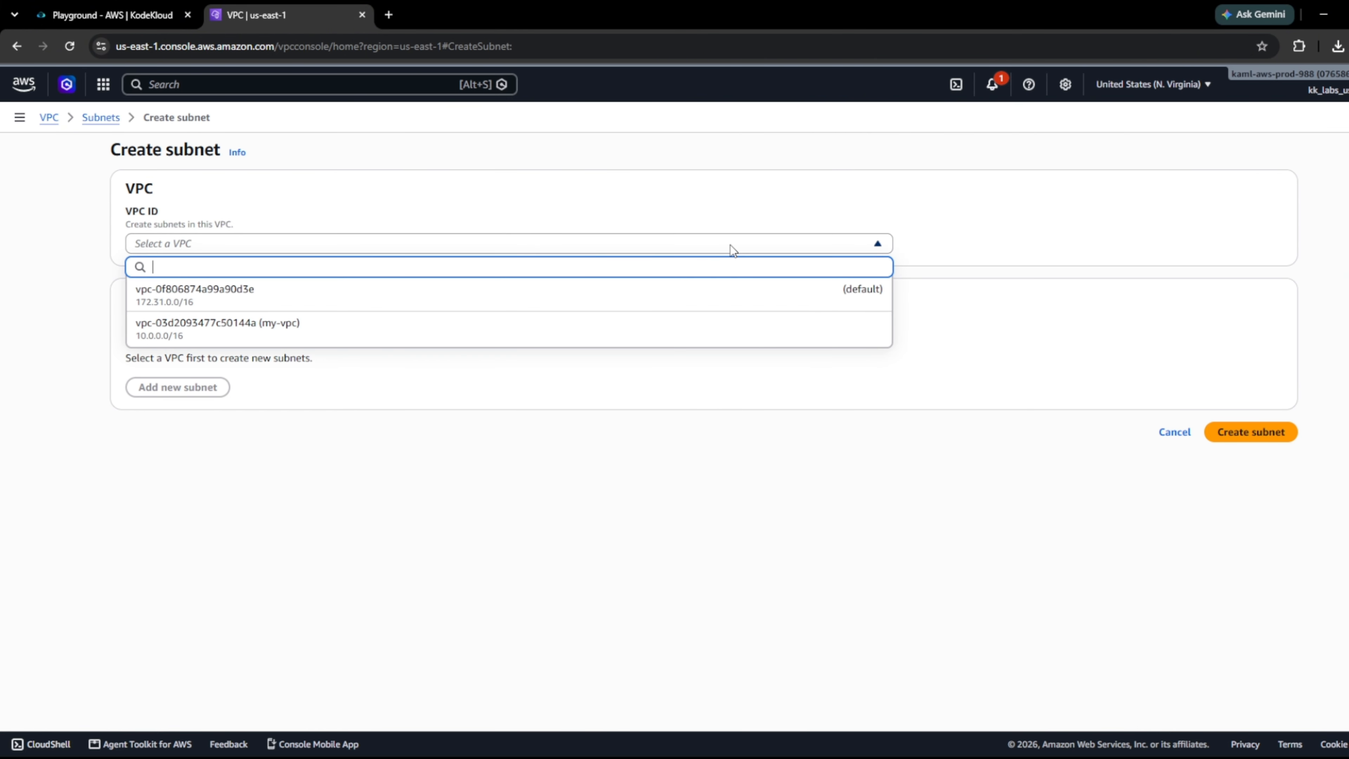
{"action": "left_click", "coordinate": [529, 323]}
{"action": "scroll", "coordinate": [350, 374], "scroll_direction": "down", "scroll_amount": 2}
{"action": "left_click", "coordinate": [283, 421]}
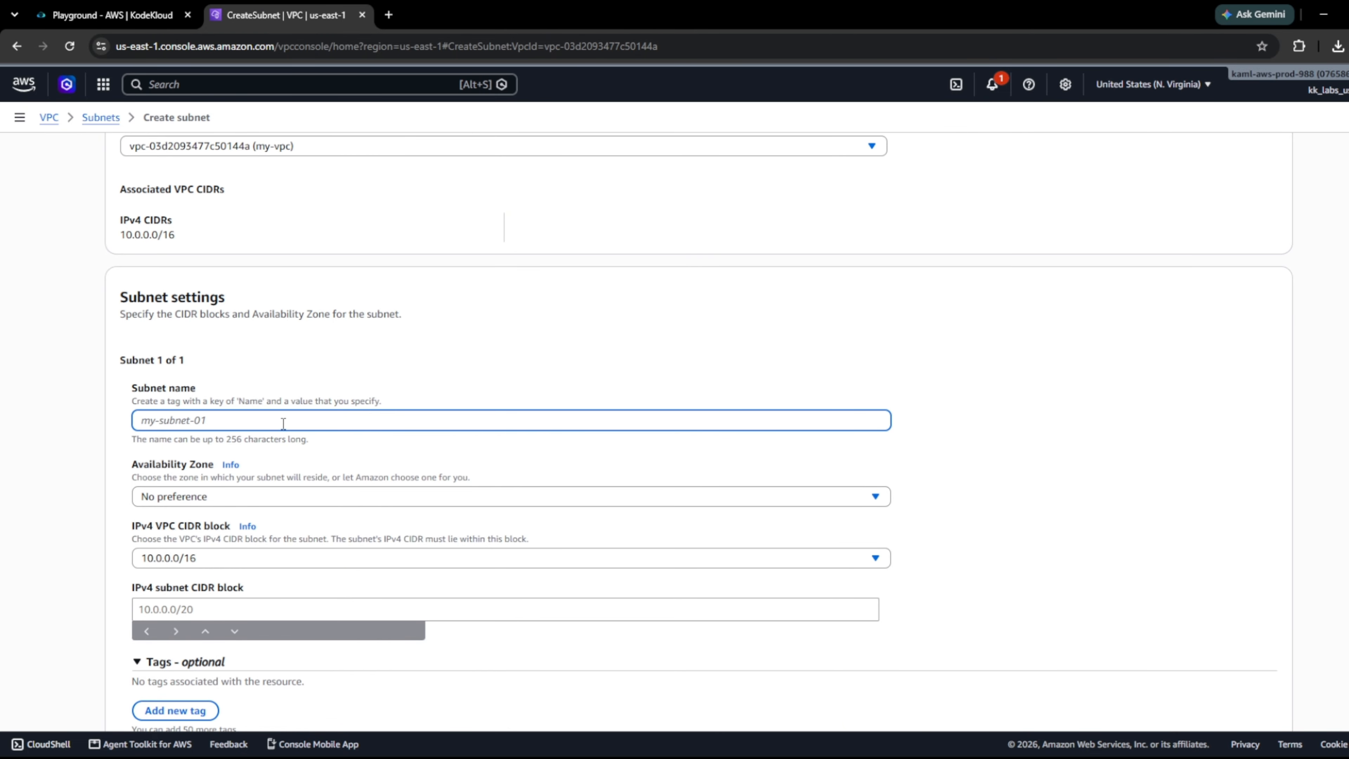
{"action": "type", "text": "public-sub"}
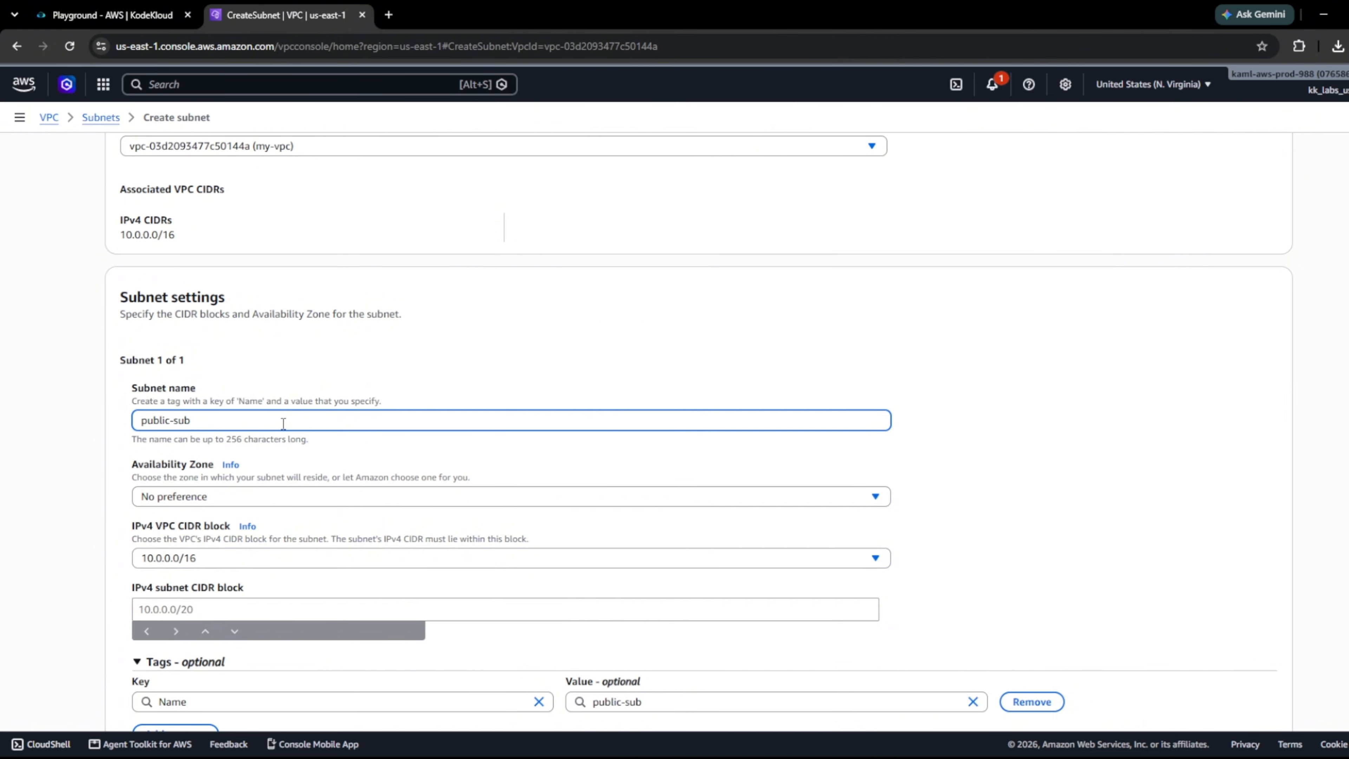
- Set the public-sub subnet's IPv4 CIDR block to 10.0.1.0/24 and create the subnet
{"action": "scroll", "coordinate": [254, 465], "scroll_direction": "down", "scroll_amount": 3}
{"action": "left_click", "coordinate": [215, 466]}
{"action": "type", "text": "1"}
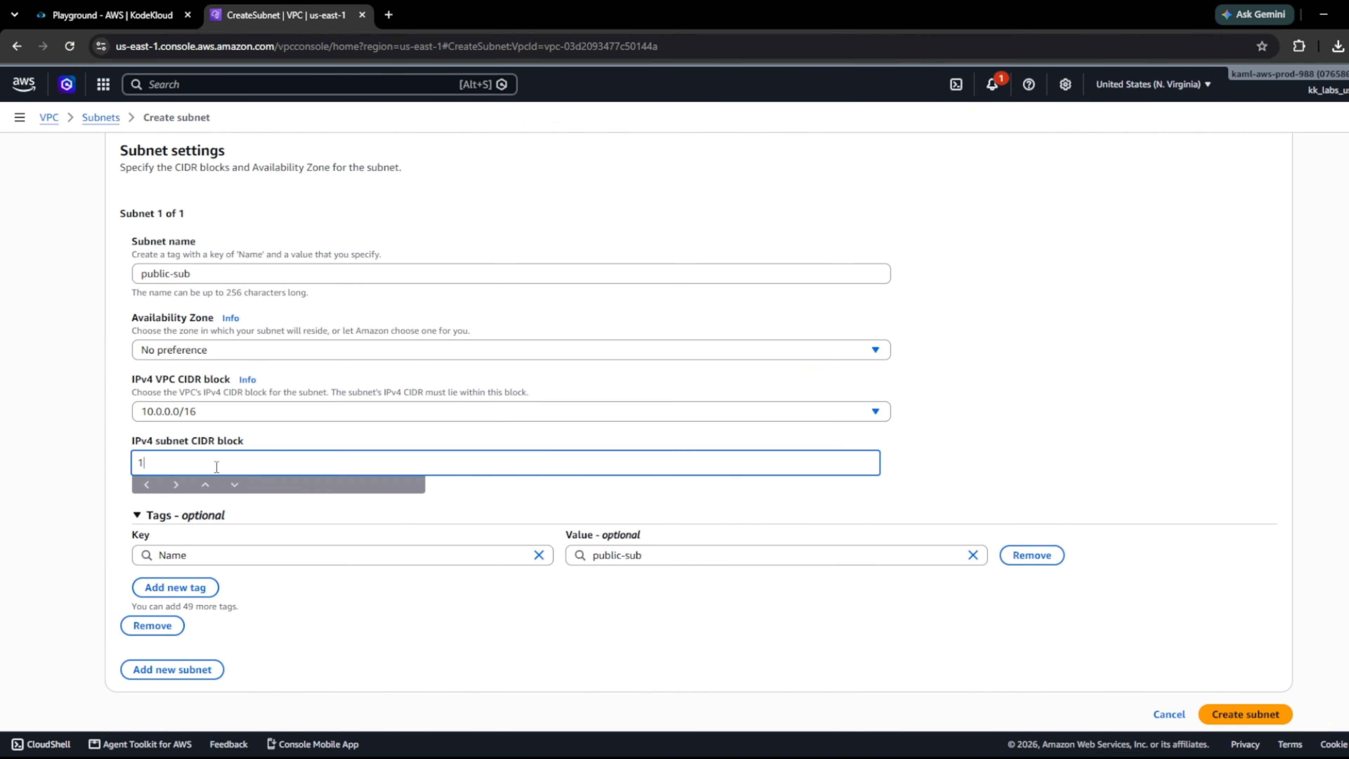
{"action": "type", "text": "0.0.1.0/24"}
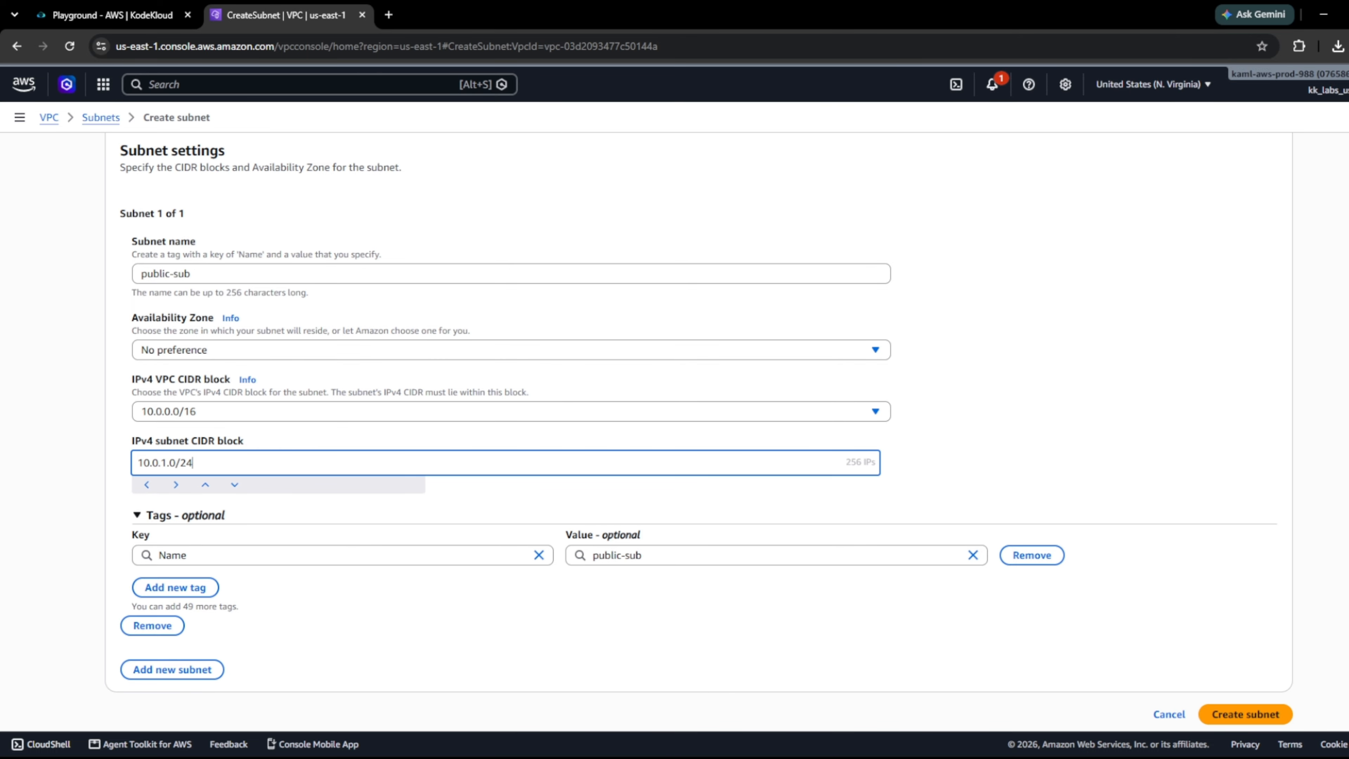
{"action": "left_click", "coordinate": [786, 757]}
{"action": "scroll", "coordinate": [216, 502], "scroll_direction": "down", "scroll_amount": 1}
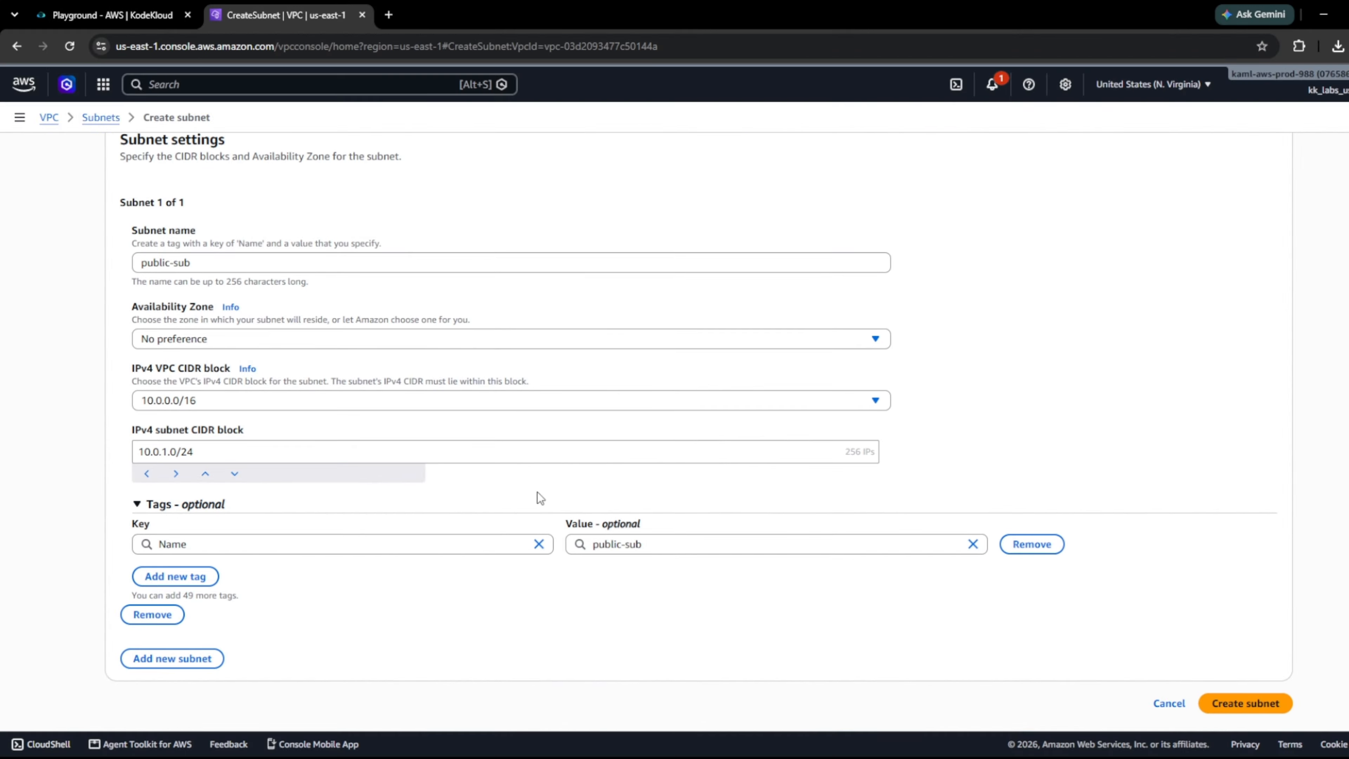
{"action": "left_click", "coordinate": [1221, 704]}
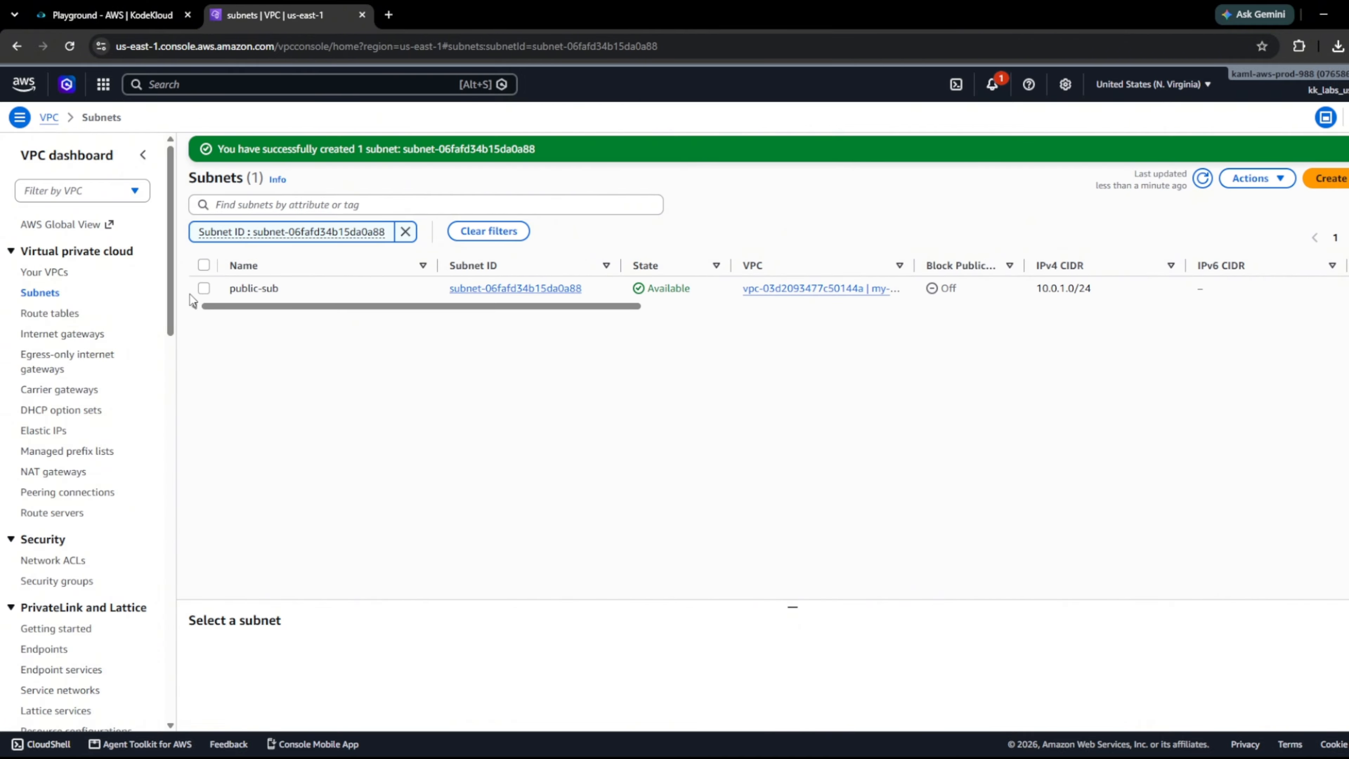
- Begin creating another subnet in my-vpc and name it private-sub
{"action": "left_click", "coordinate": [1328, 178]}
{"action": "left_click", "coordinate": [723, 241]}
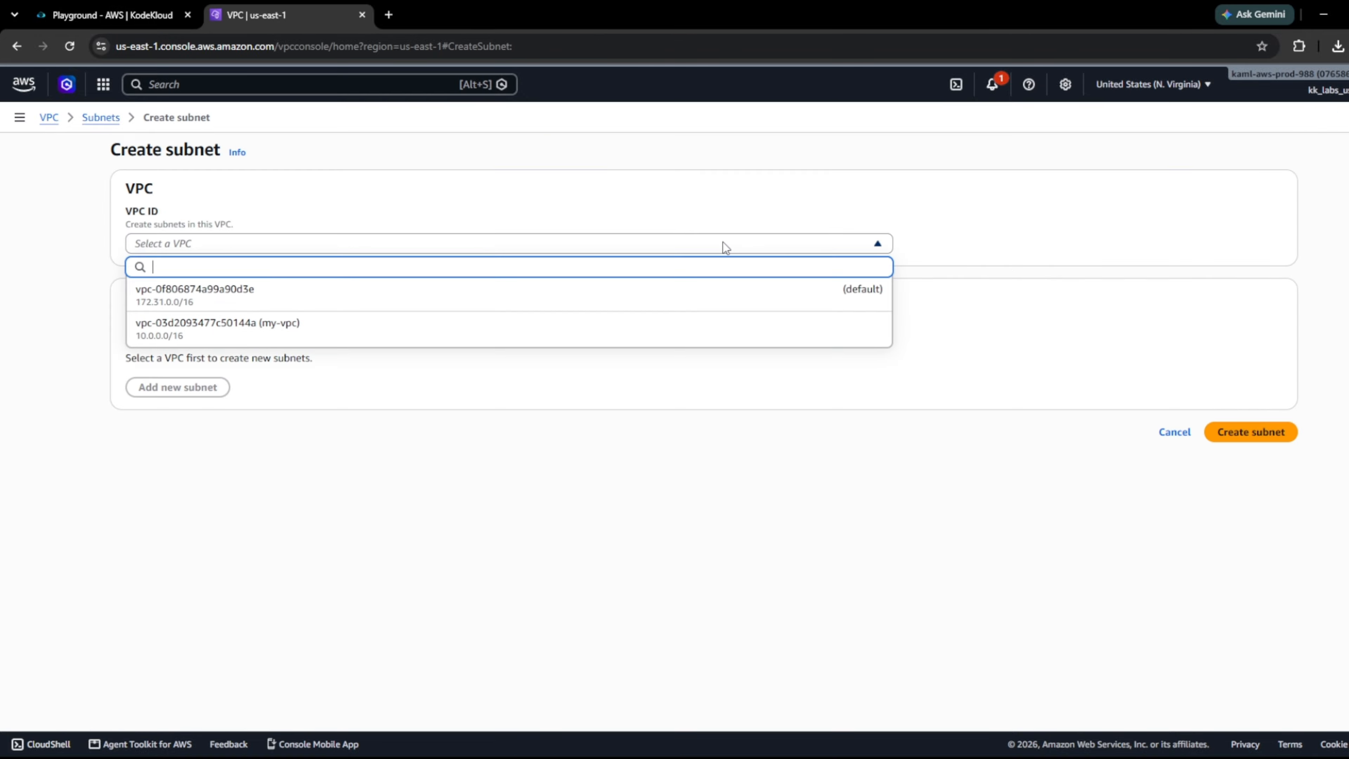
{"action": "left_click", "coordinate": [491, 322]}
{"action": "scroll", "coordinate": [318, 372], "scroll_direction": "down", "scroll_amount": 4}
{"action": "left_click", "coordinate": [281, 287]}
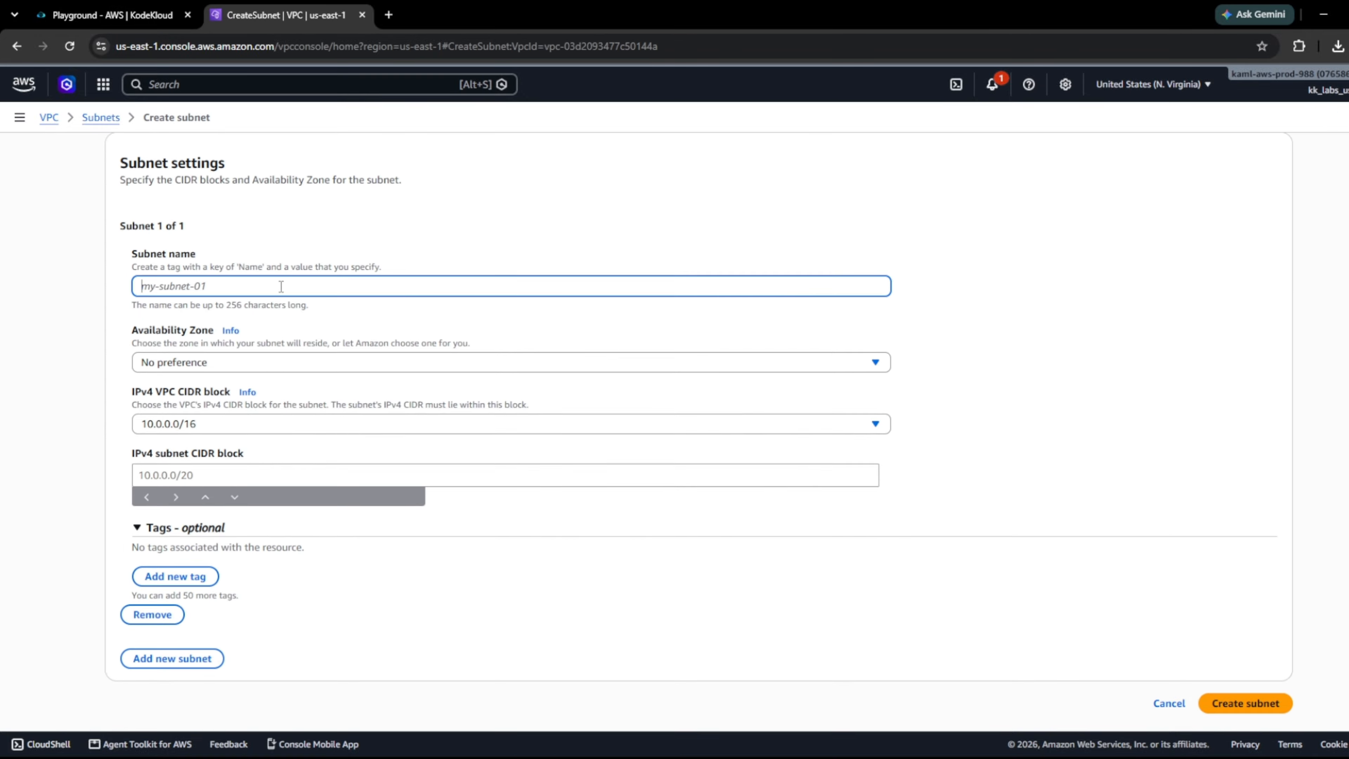
{"action": "type", "text": "private"}
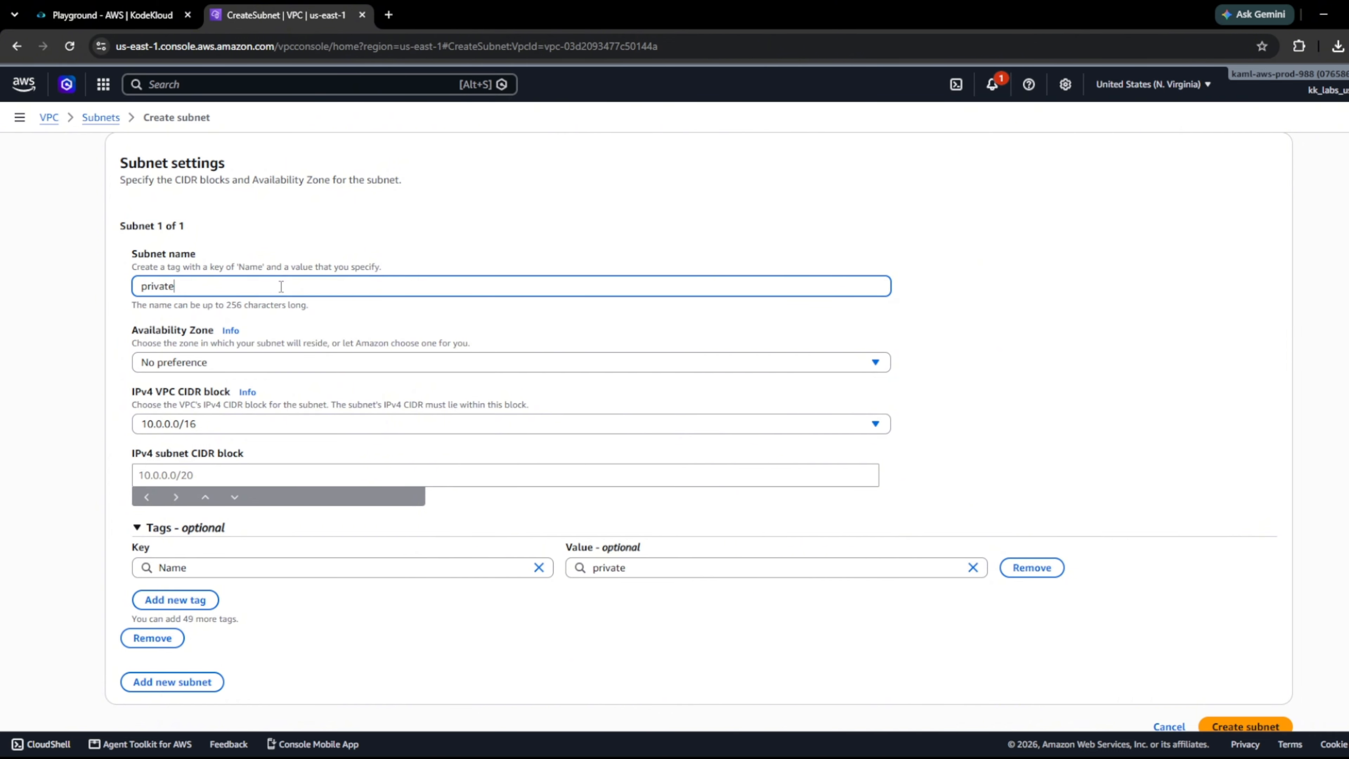
{"action": "type", "text": "-sub"}
- Set the private-sub subnet's IPv4 CIDR block to 10.0.2.0/24 and create the subnet
{"action": "left_click", "coordinate": [219, 478]}
{"action": "type", "text": "10.0.2.0/24"}
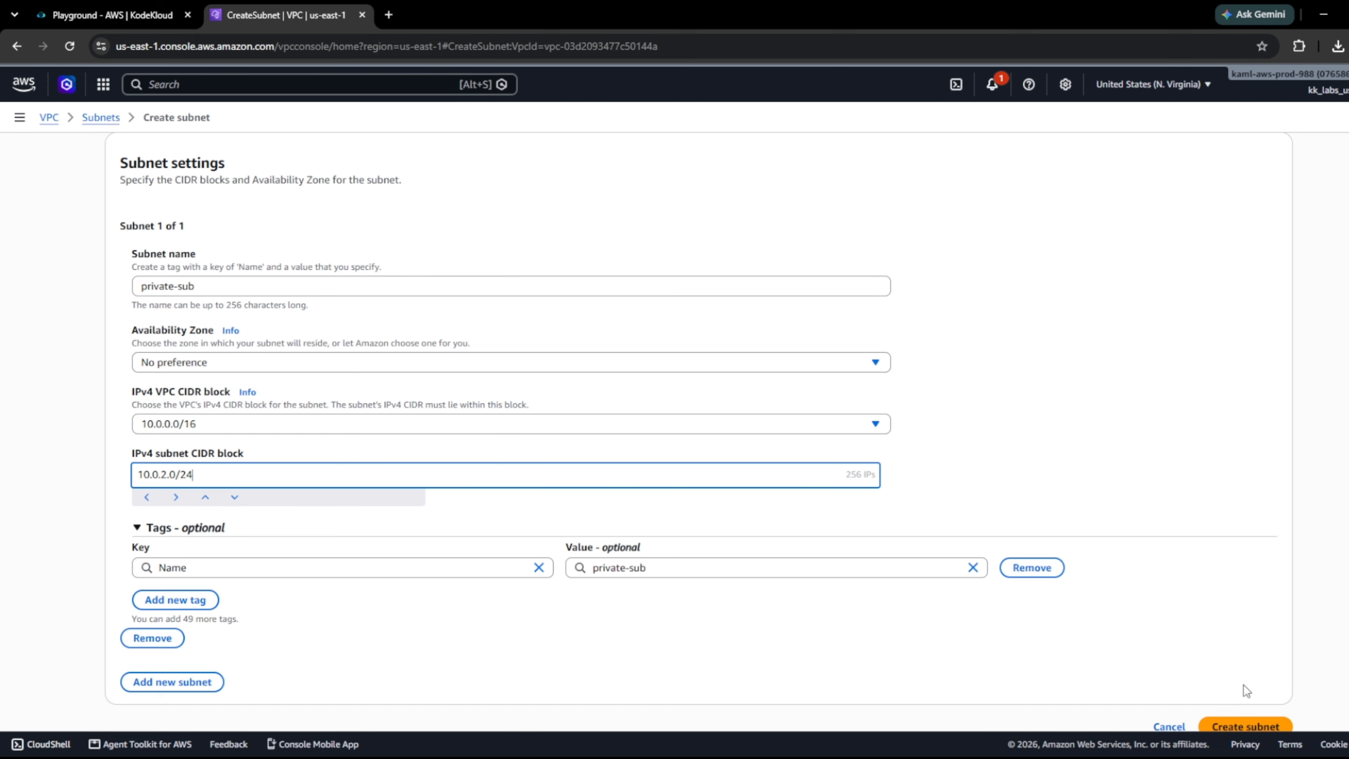
{"action": "left_click", "coordinate": [1247, 725]}
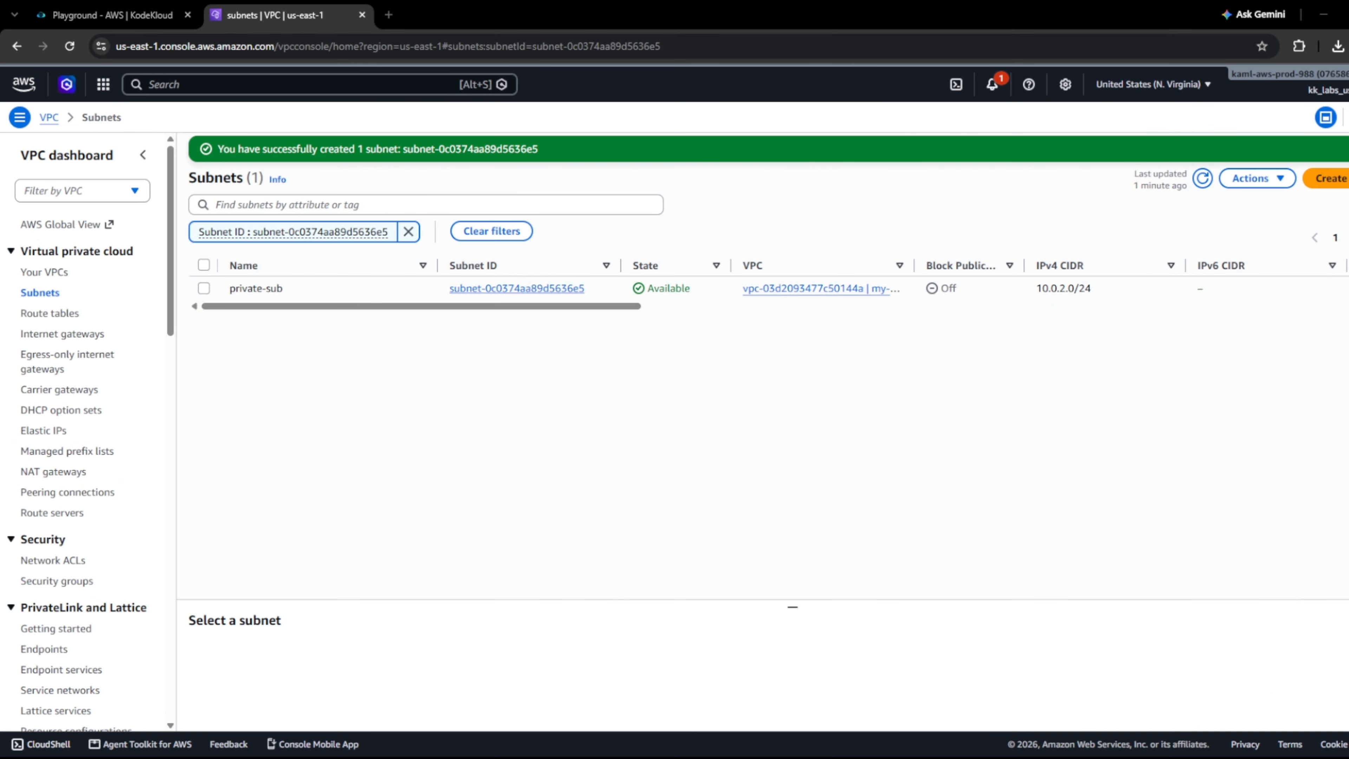
- Examine the default VPC's route table and how my-vpc's subnets connect to its main route table in the resource map
{"action": "left_click", "coordinate": [51, 313]}
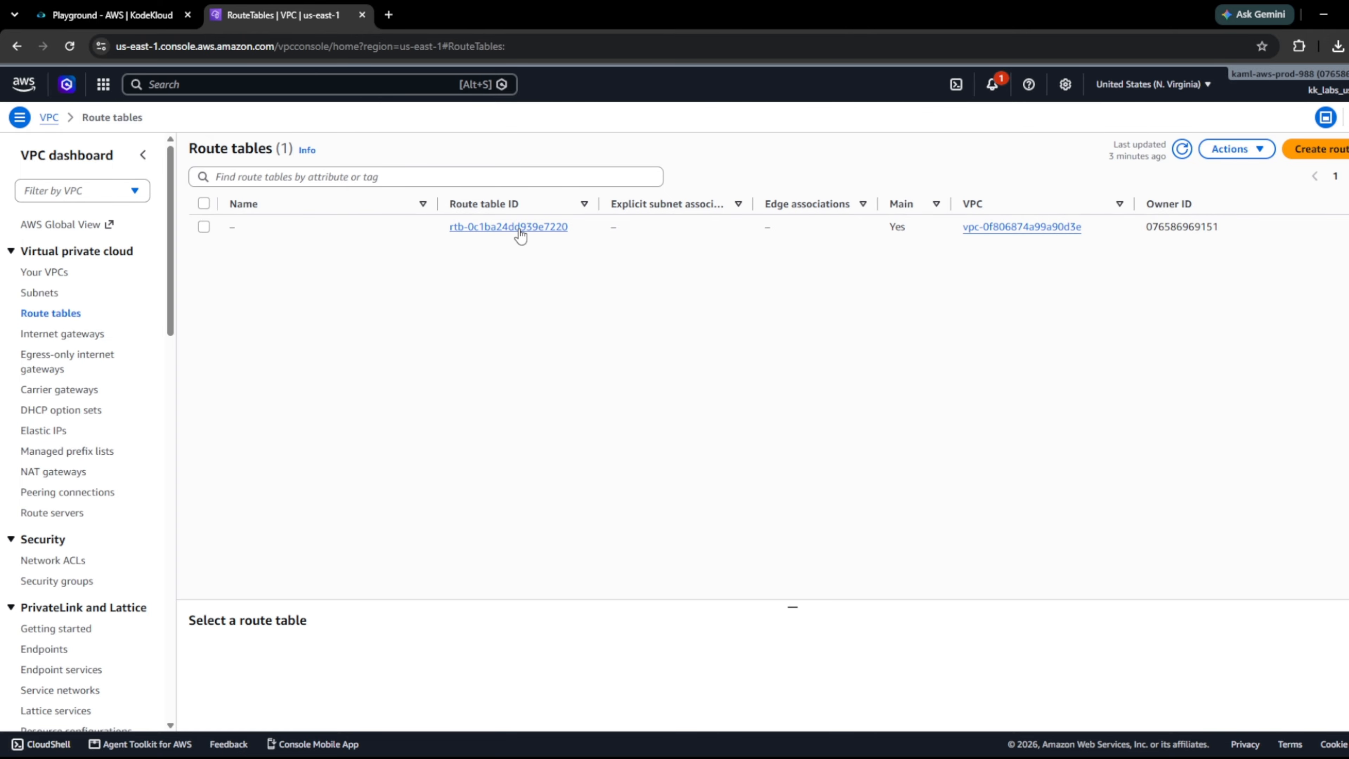
{"action": "left_click", "coordinate": [509, 227]}
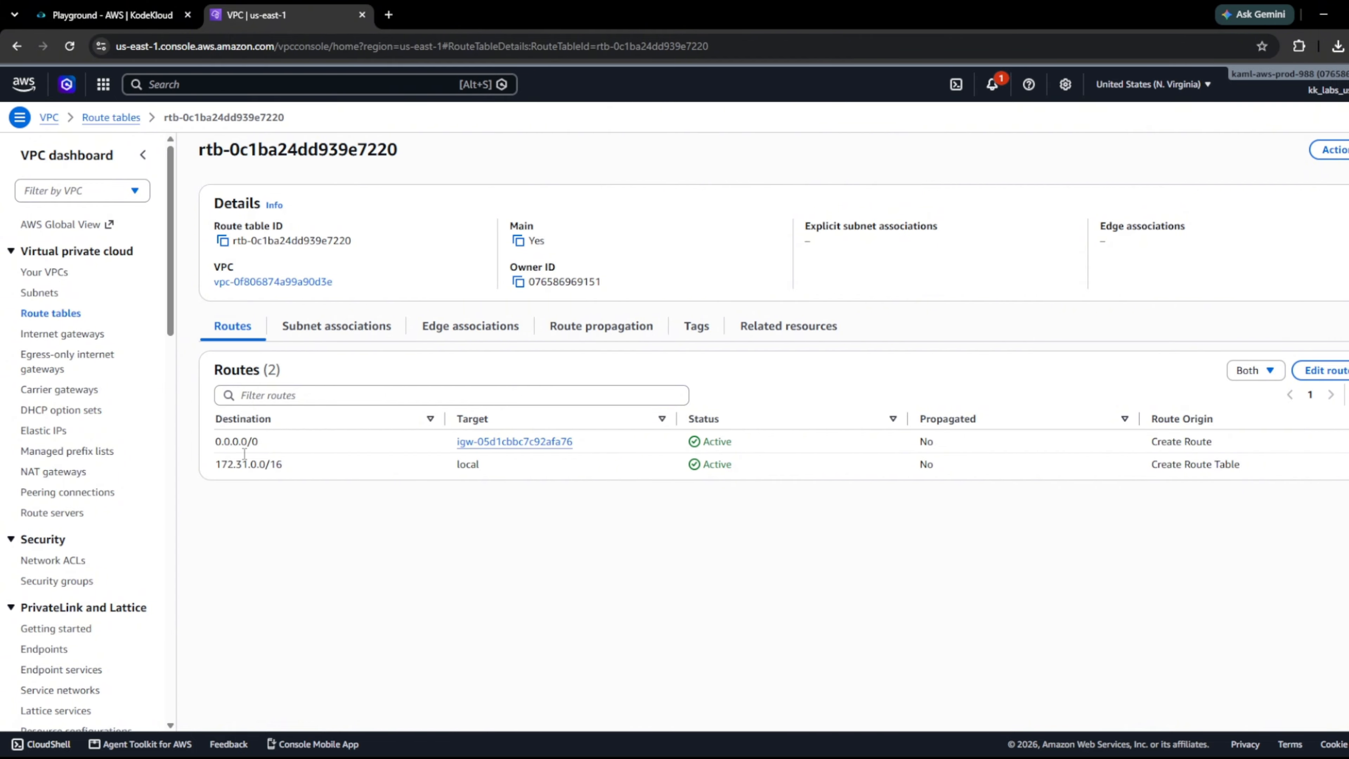
{"action": "left_click", "coordinate": [60, 278]}
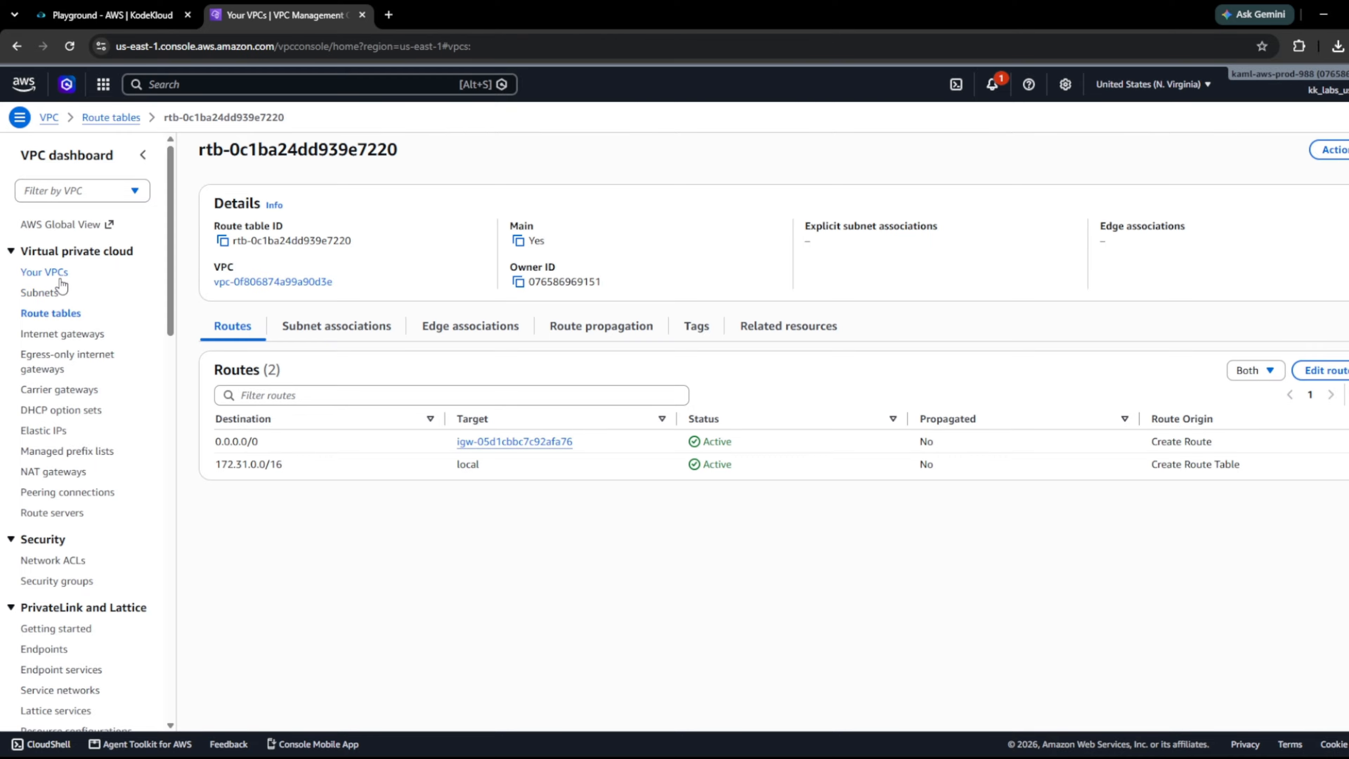
{"action": "left_click", "coordinate": [486, 315]}
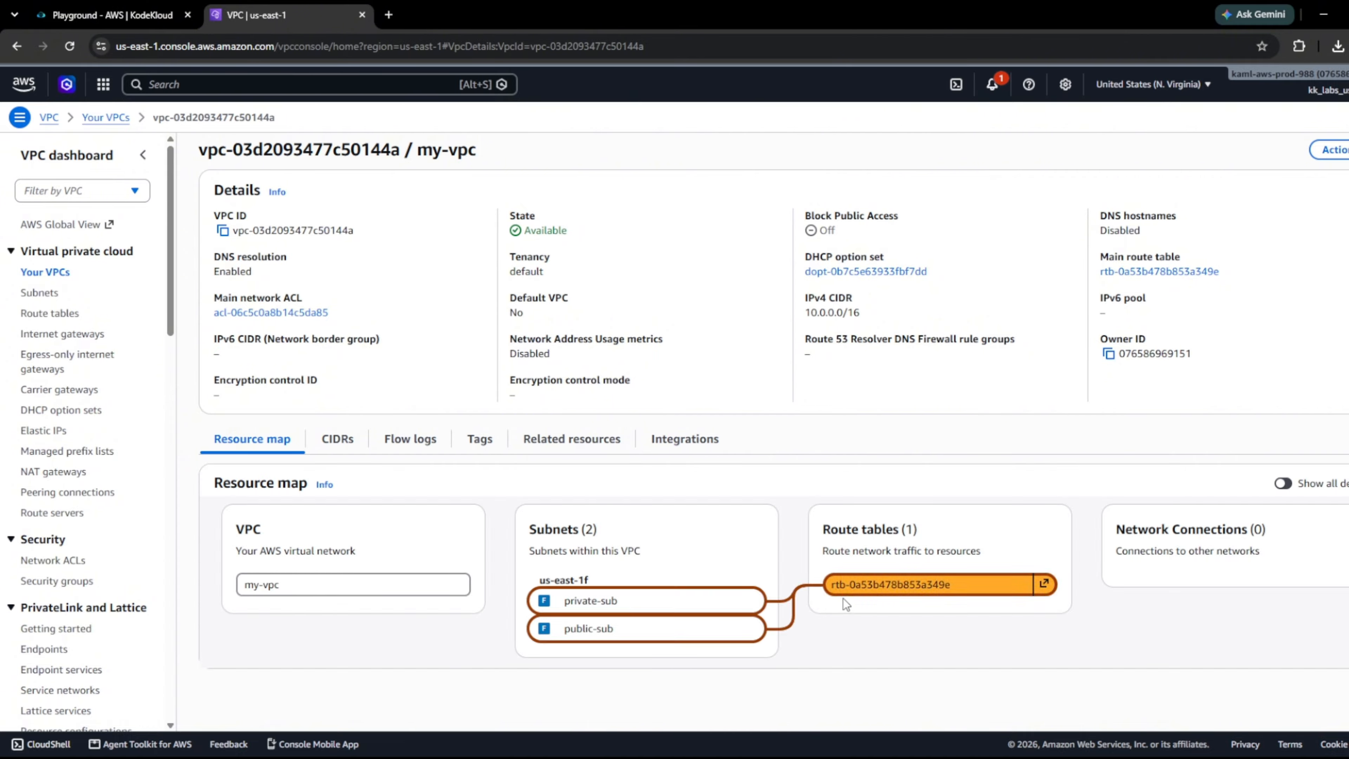
{"action": "left_click", "coordinate": [940, 592]}
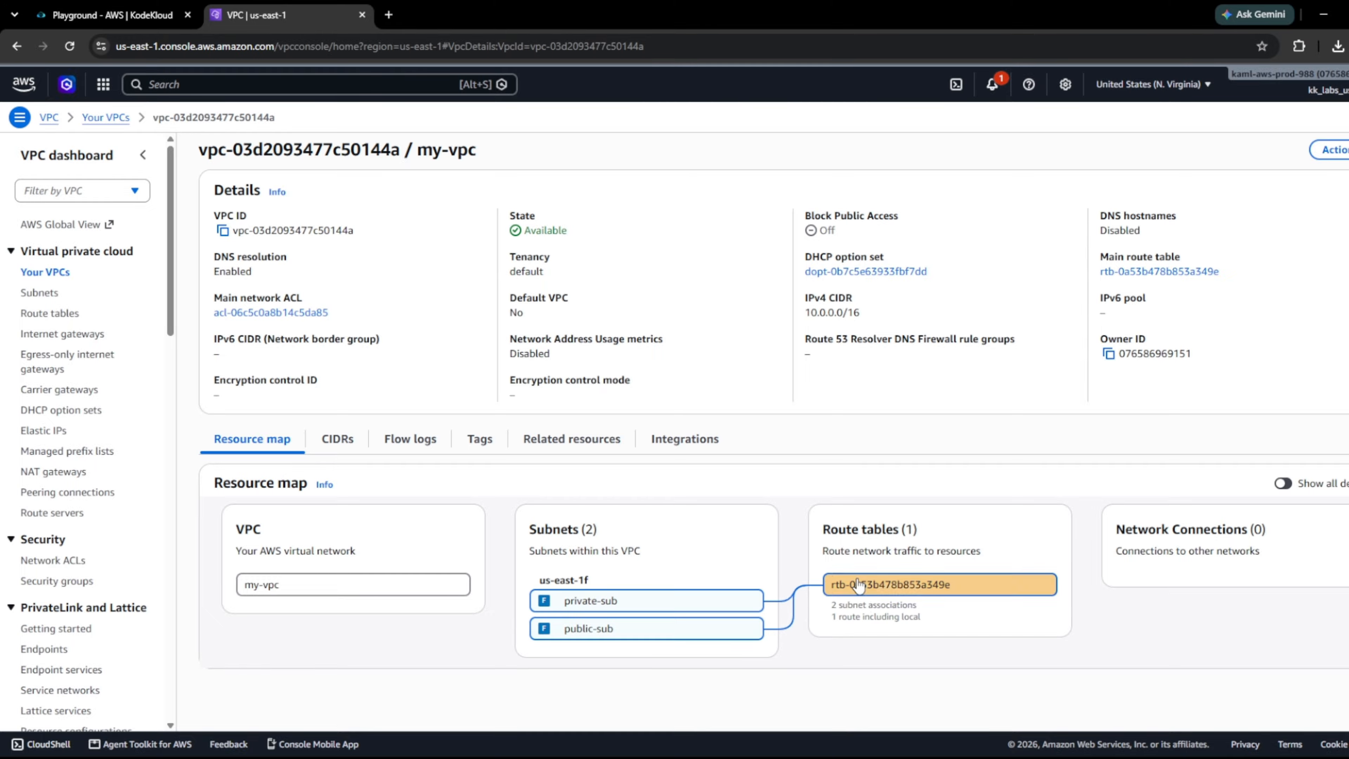
{"action": "left_click_drag", "start_coordinate": [892, 610], "coordinate": [805, 601]}
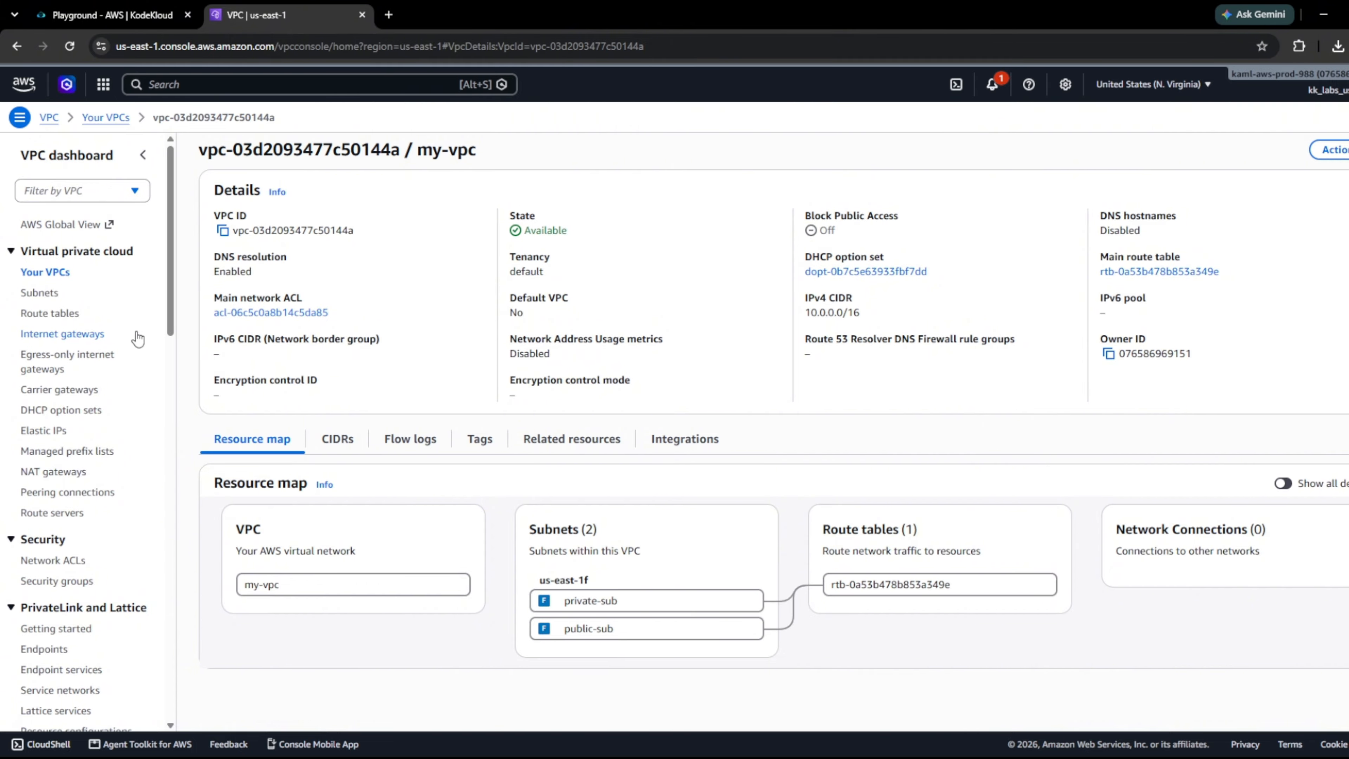
- Create a route table named private-route in my-vpc and view its subnet associations
{"action": "left_click", "coordinate": [64, 316]}
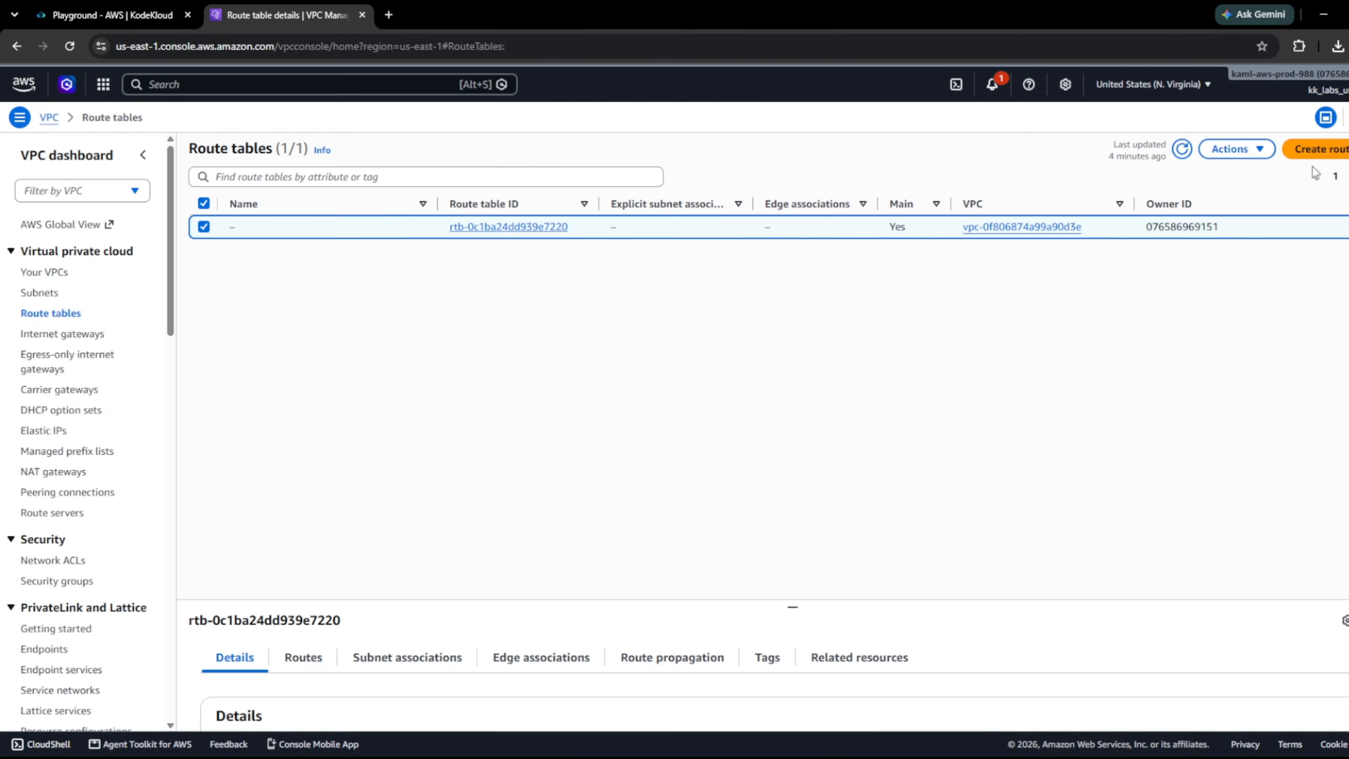
{"action": "left_click", "coordinate": [1319, 157]}
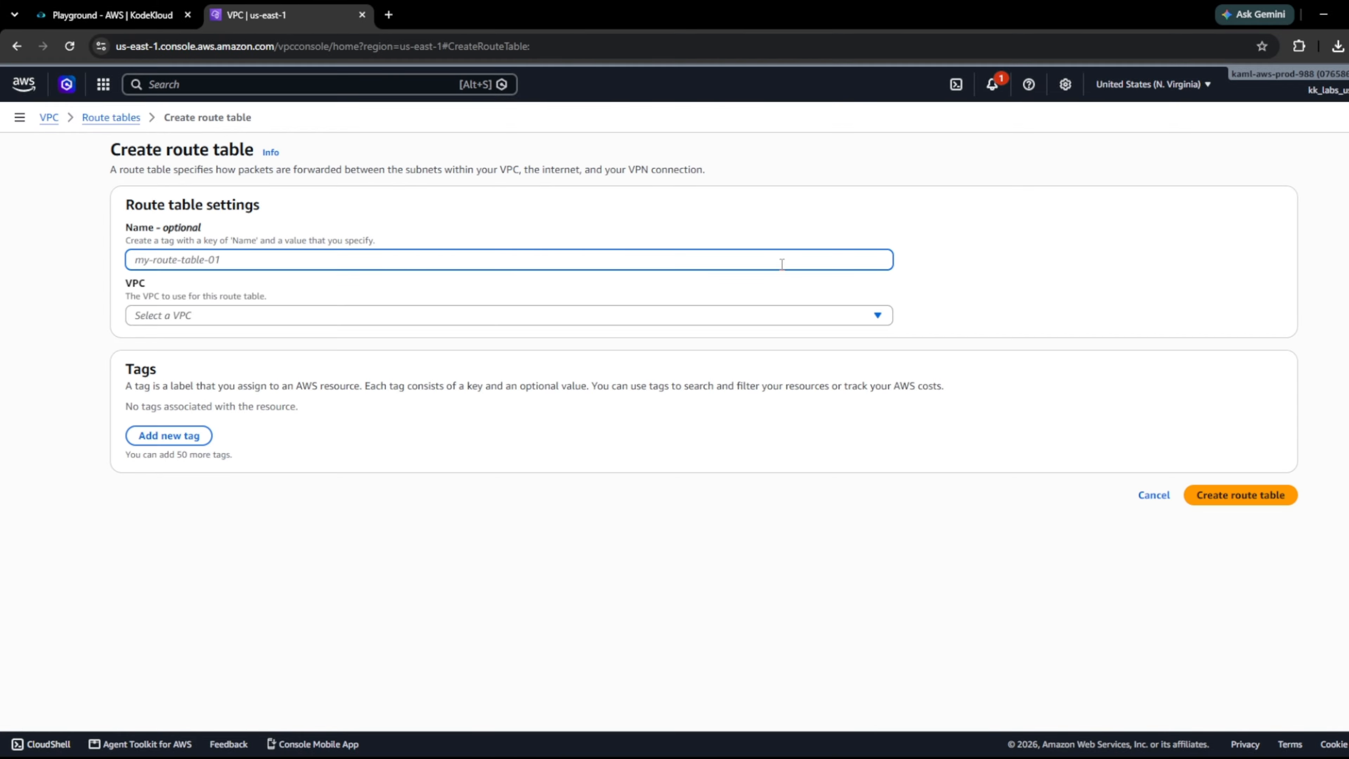
{"action": "type", "text": "priva"}
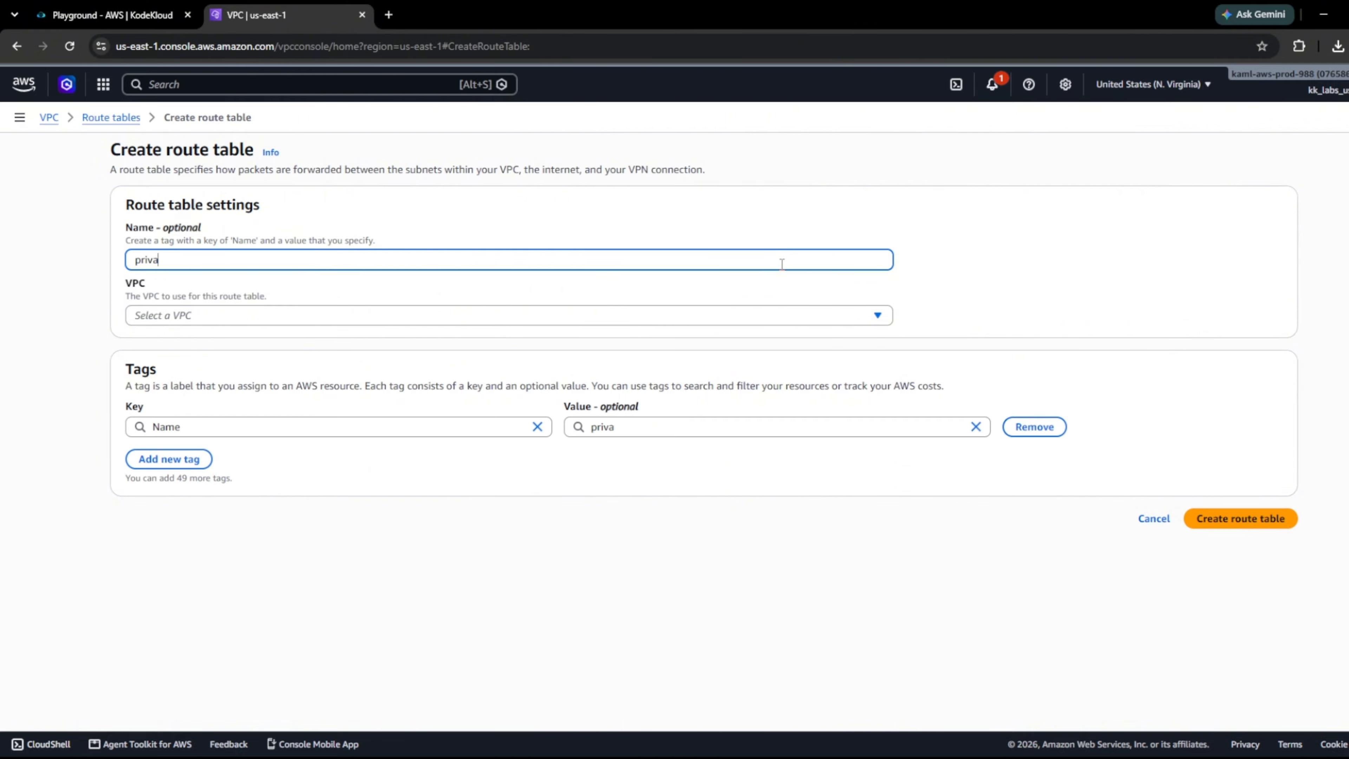
{"action": "type", "text": "te-route"}
{"action": "left_click", "coordinate": [730, 315]}
{"action": "left_click", "coordinate": [534, 383]}
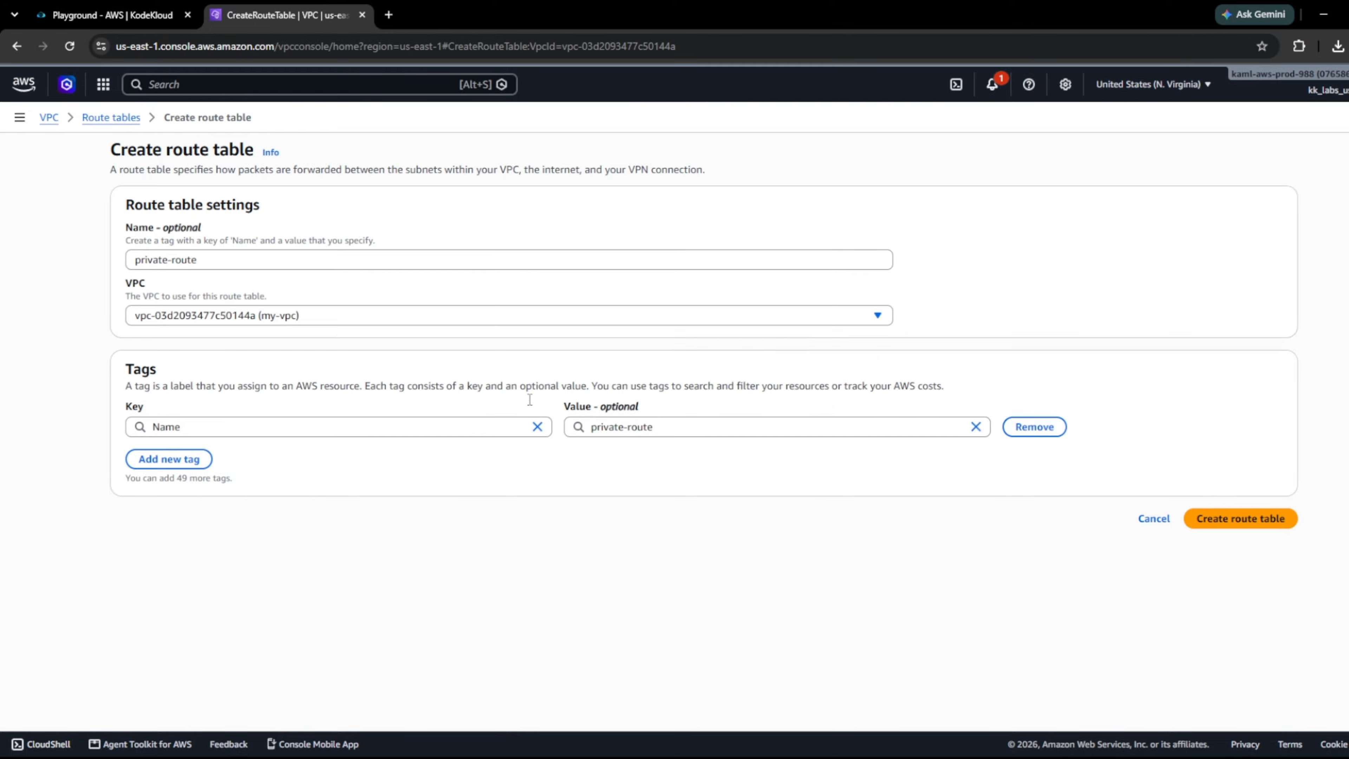
{"action": "left_click", "coordinate": [1251, 525]}
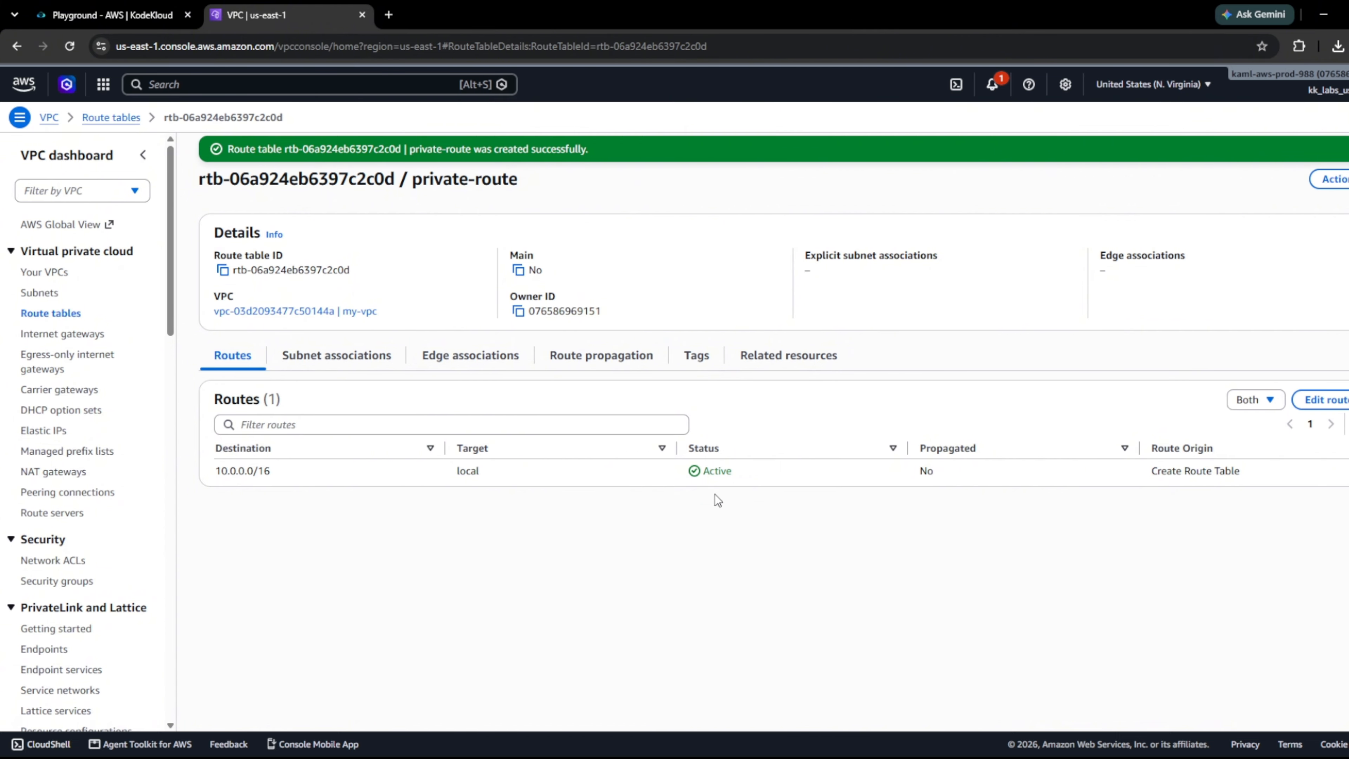
{"action": "left_click", "coordinate": [349, 361]}
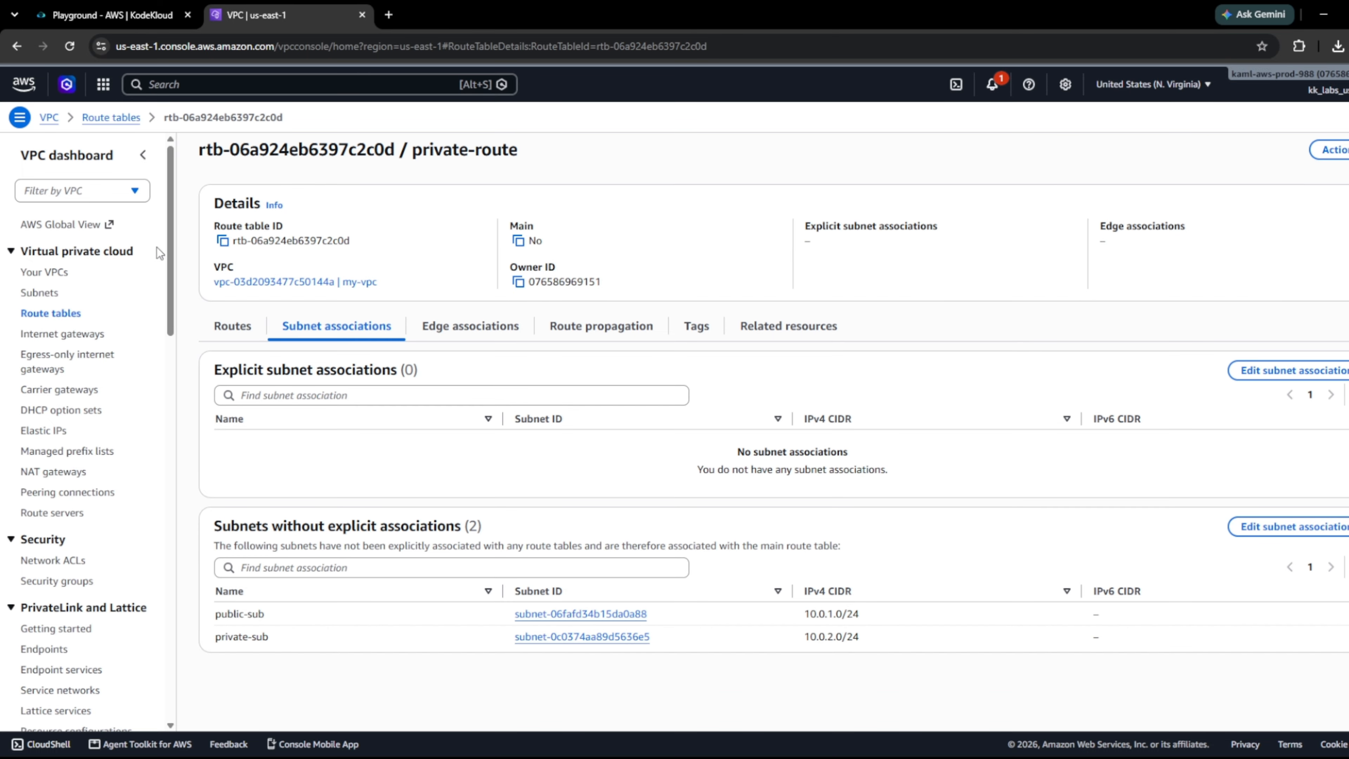
- Create a route table named public-route in my-vpc
{"action": "left_click", "coordinate": [35, 313]}
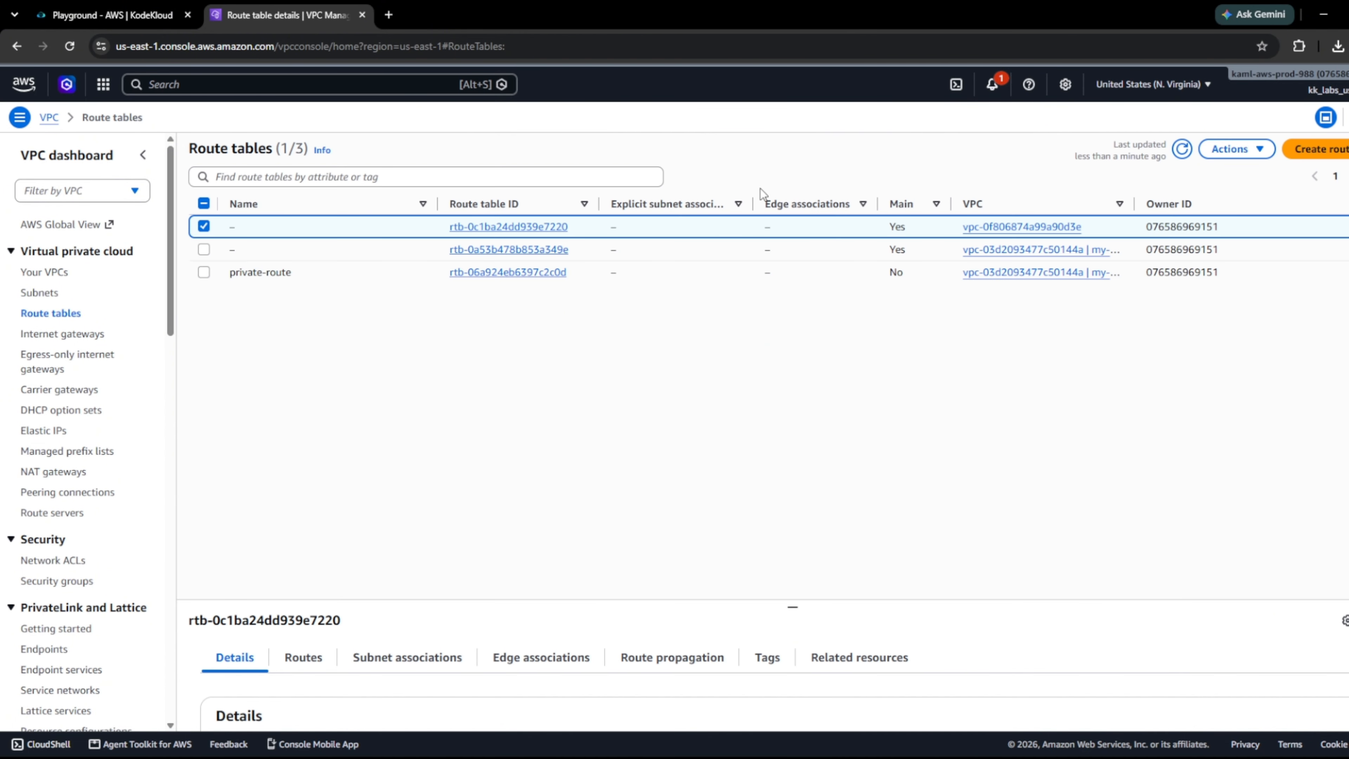
{"action": "left_click", "coordinate": [1317, 151]}
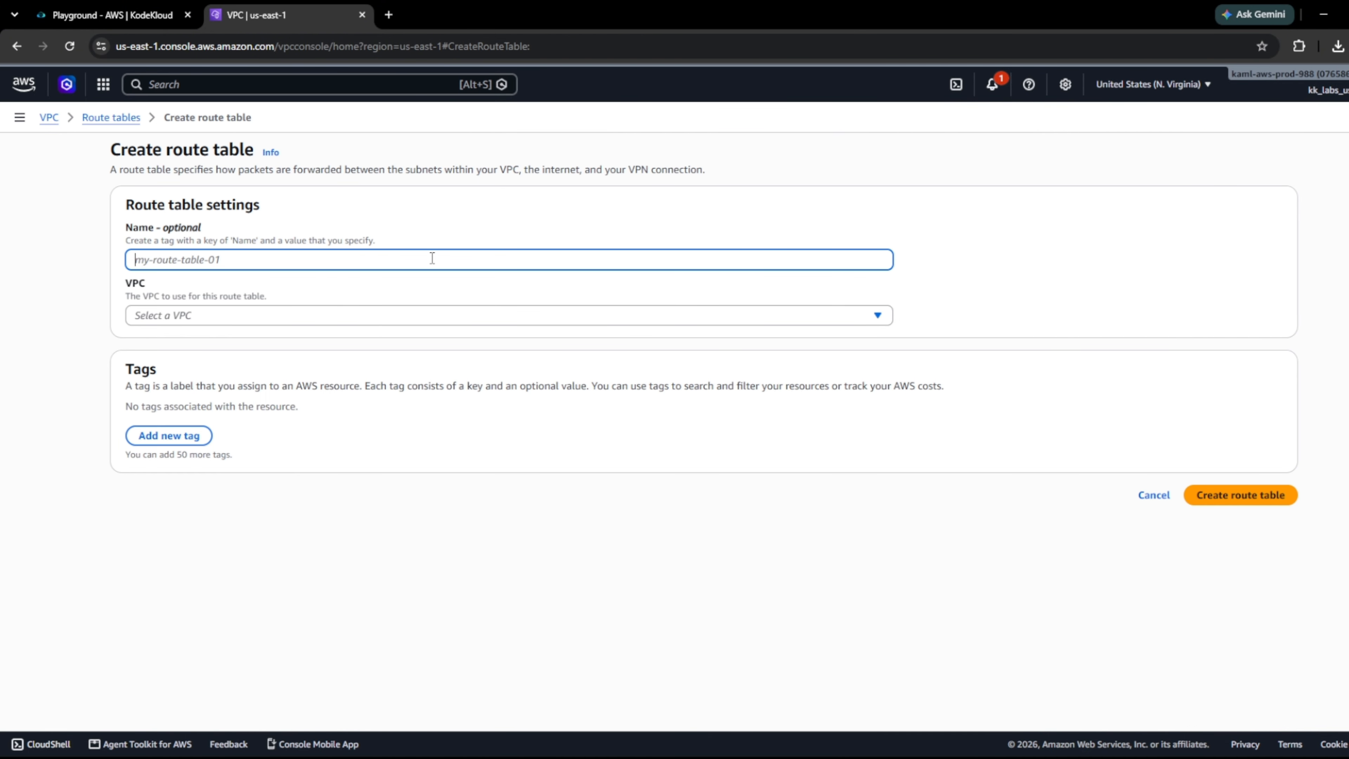
{"action": "type", "text": "public"}
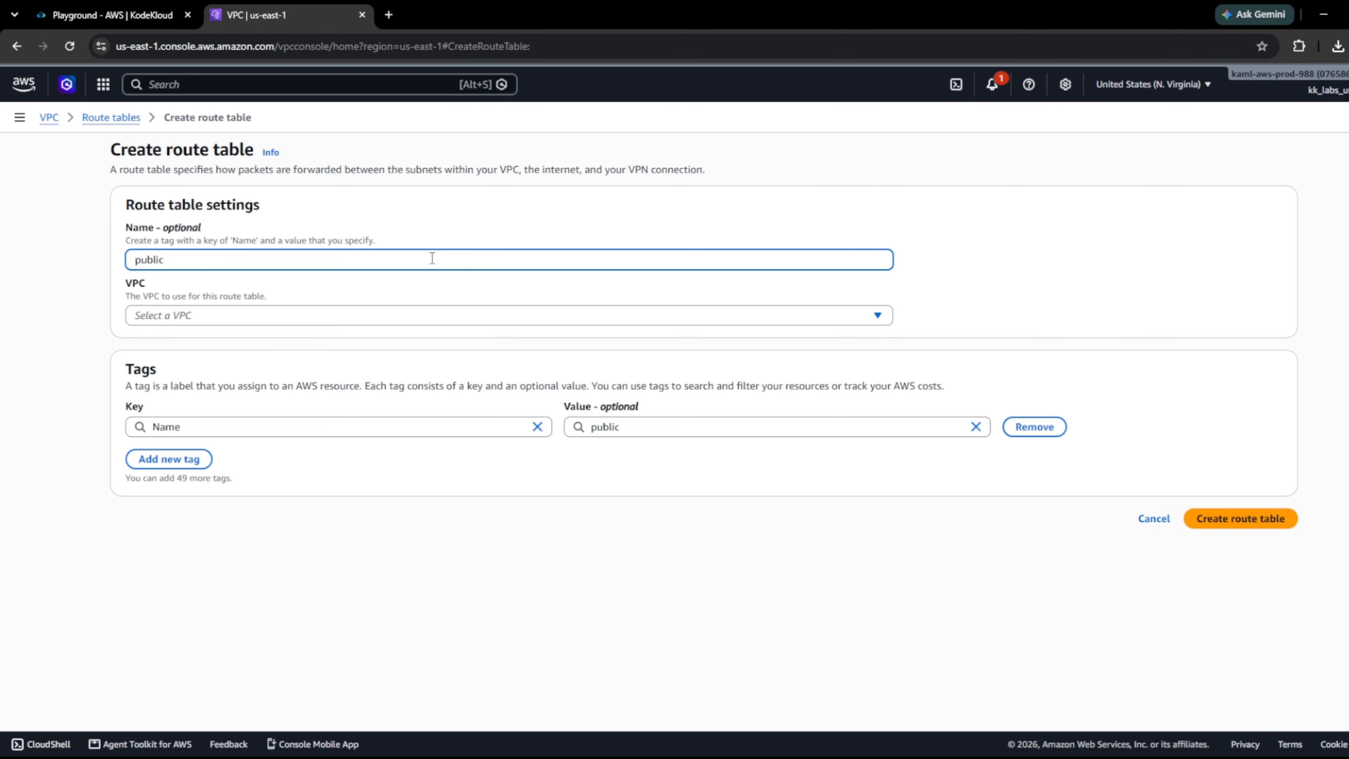
{"action": "type", "text": "oute"}
{"action": "left_click", "coordinate": [442, 314]}
{"action": "left_click", "coordinate": [400, 383]}
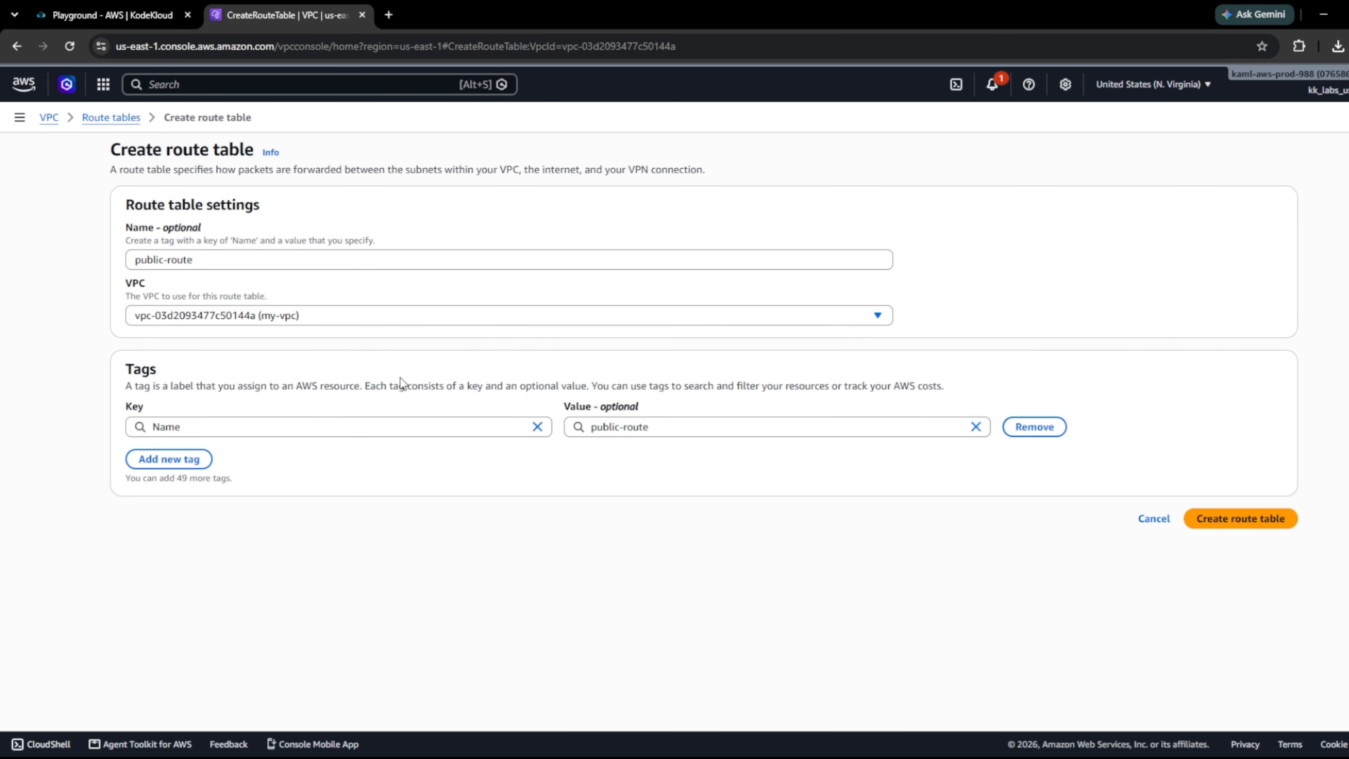
{"action": "left_click", "coordinate": [1232, 518]}
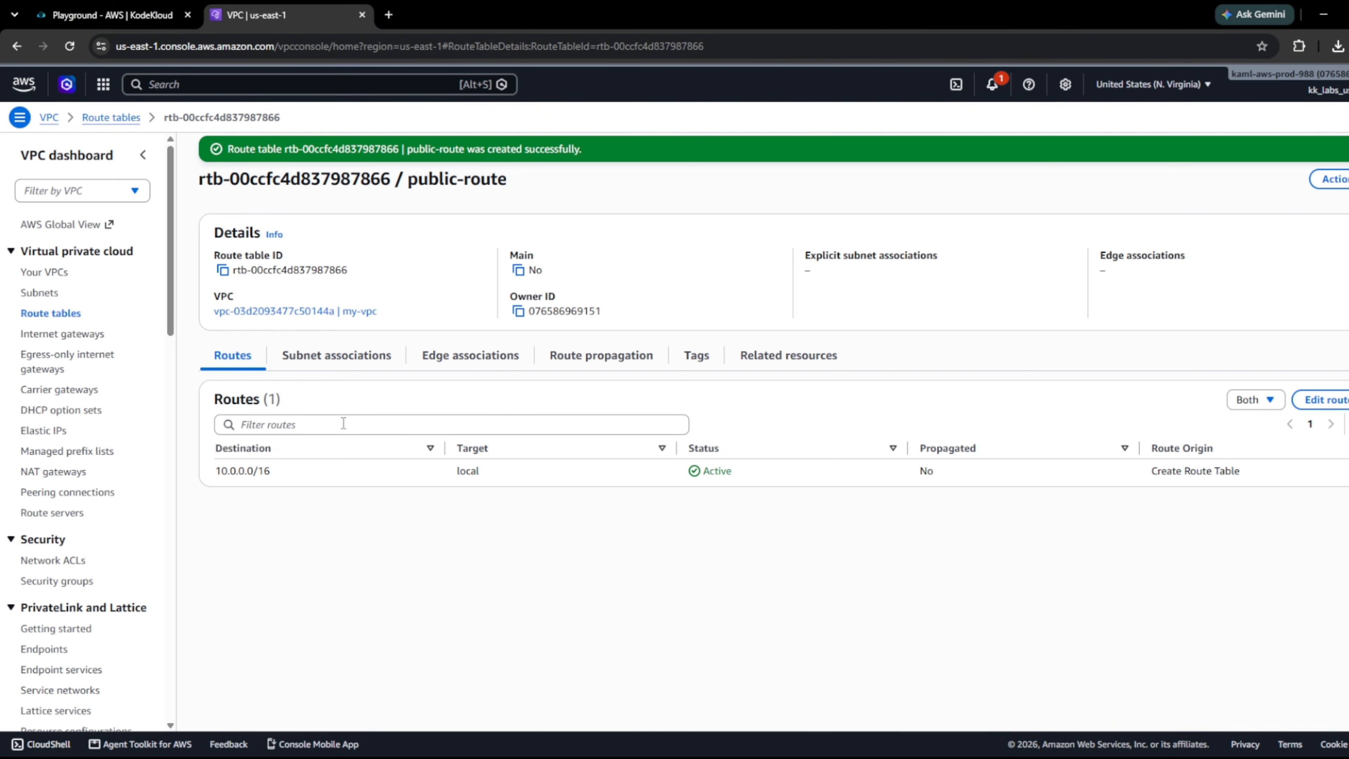
- Associate the public-sub subnet with the public-route route table and check the subnet's route table details
{"action": "left_click", "coordinate": [61, 318]}
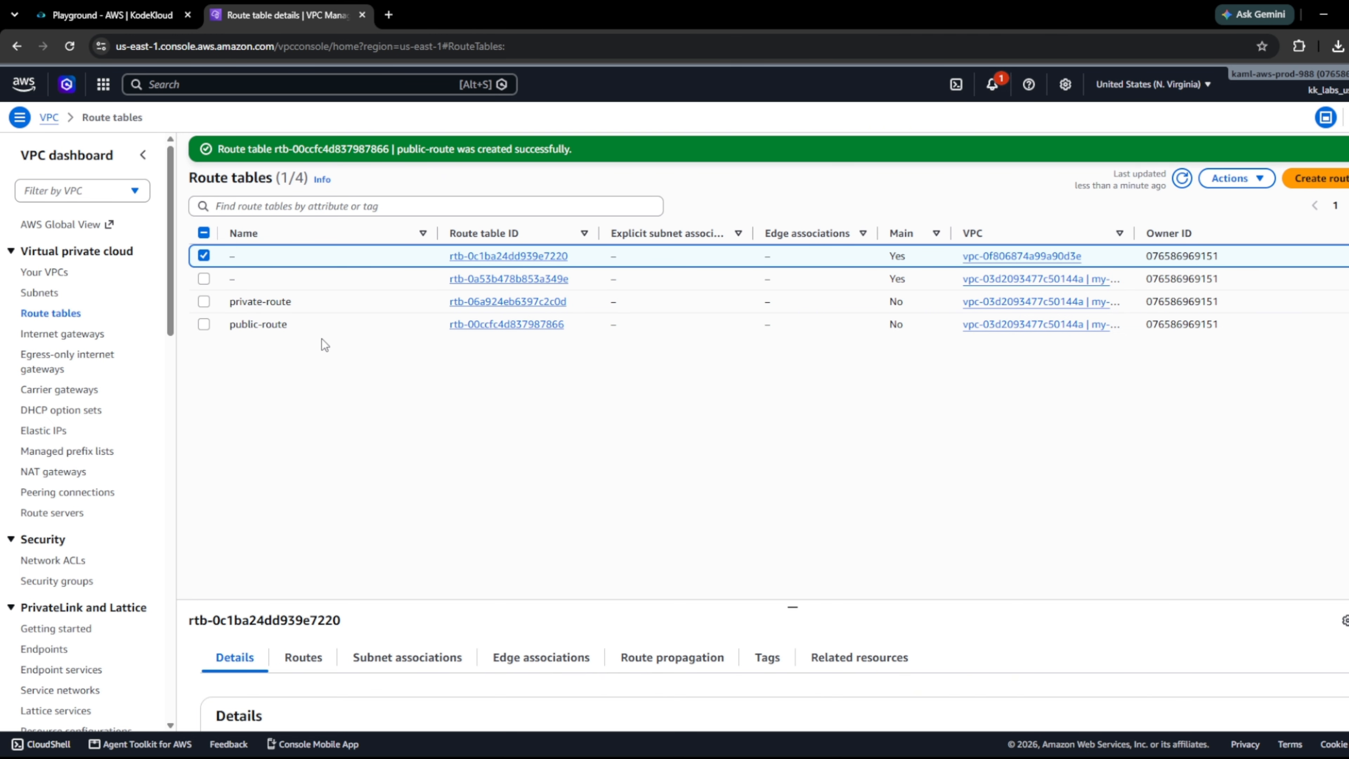
{"action": "left_click", "coordinate": [46, 295]}
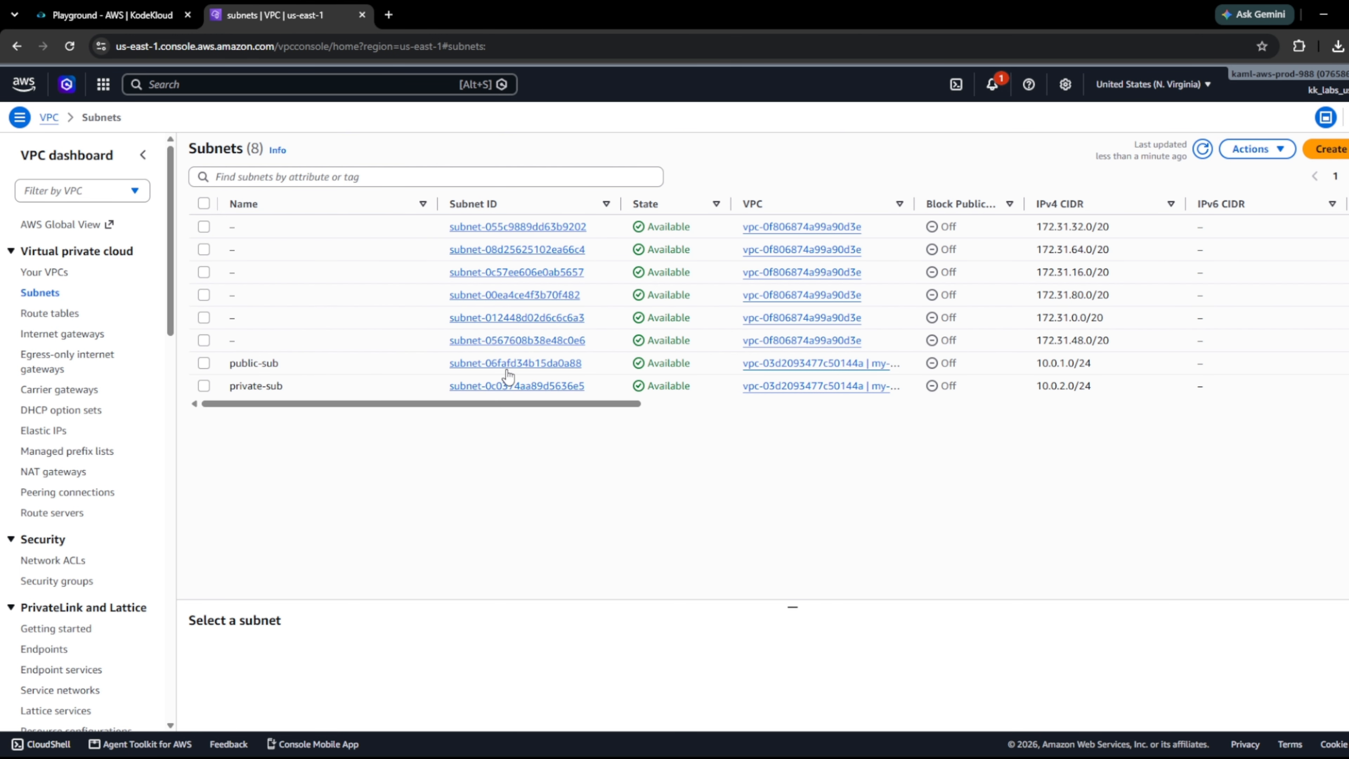
{"action": "left_click", "coordinate": [470, 363]}
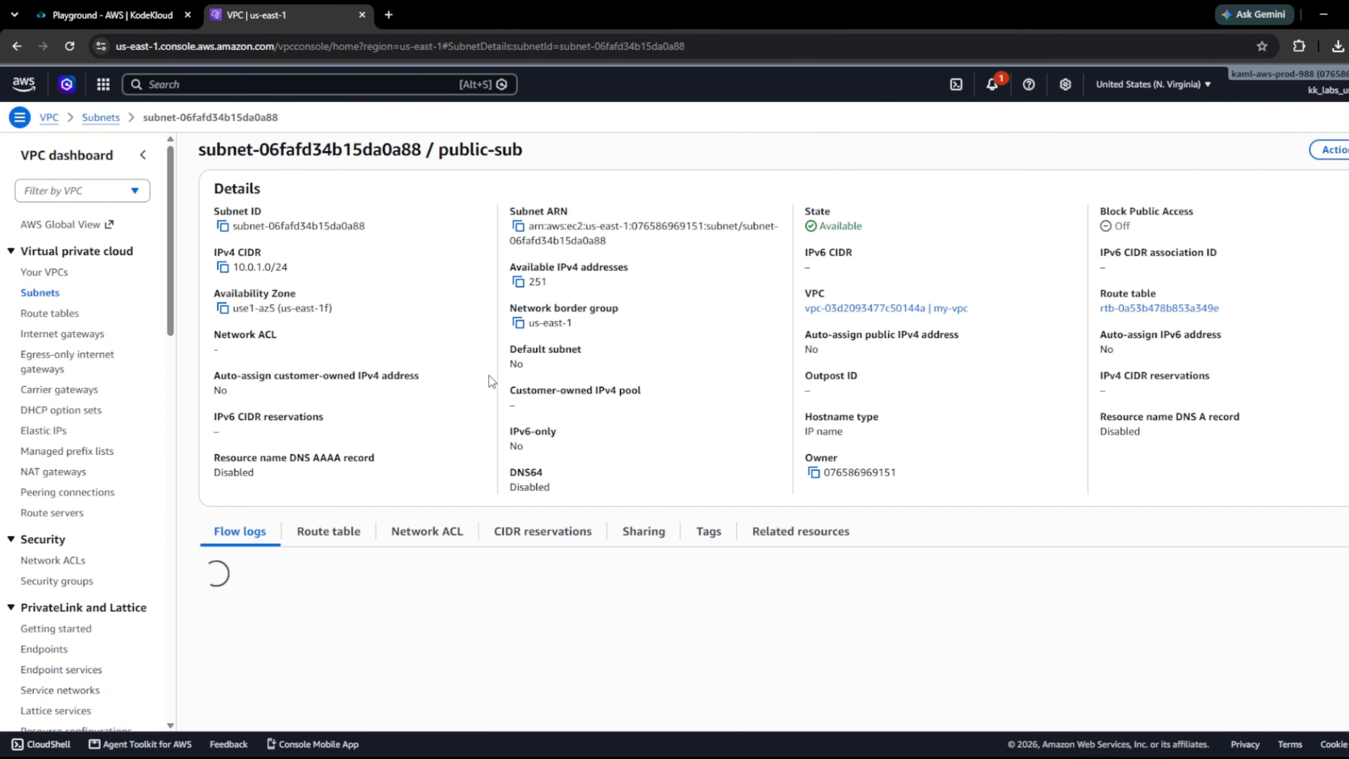
{"action": "left_click", "coordinate": [332, 533]}
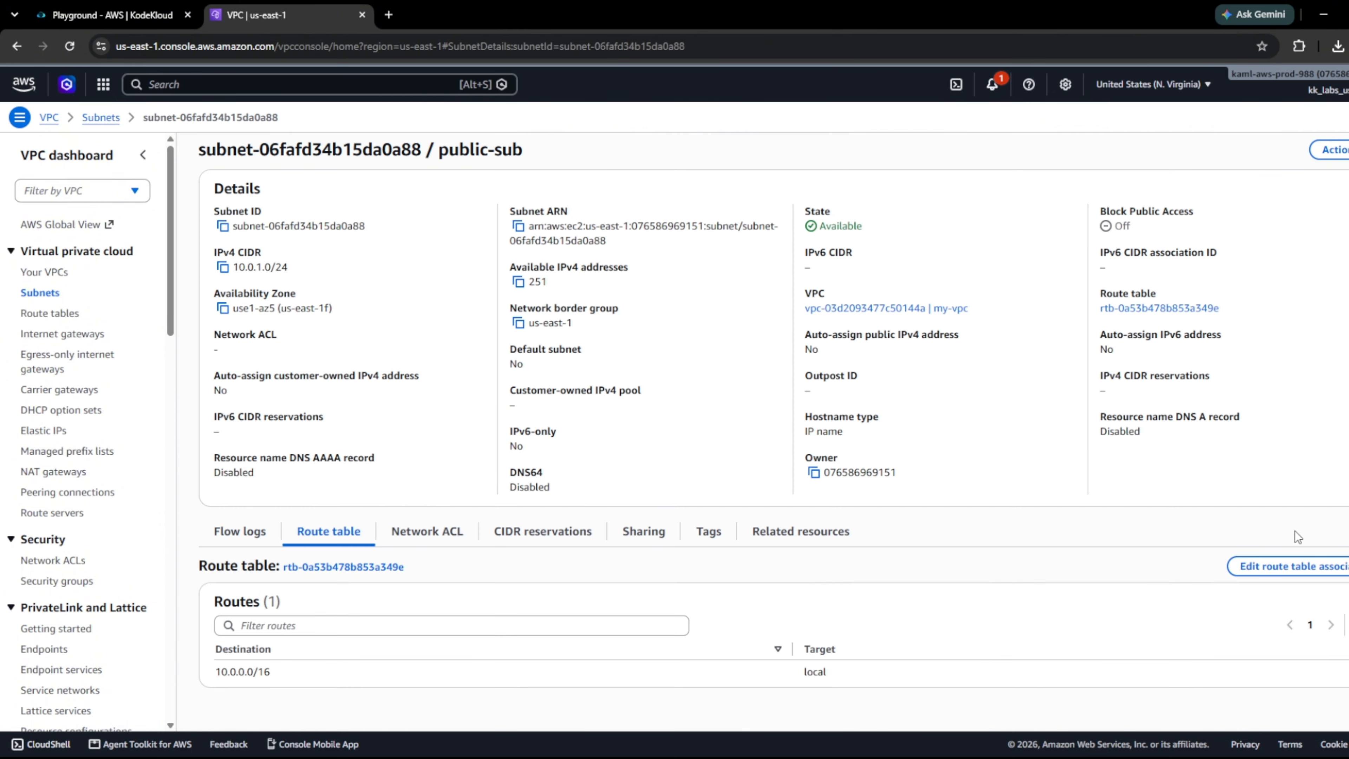
{"action": "left_click", "coordinate": [1296, 566]}
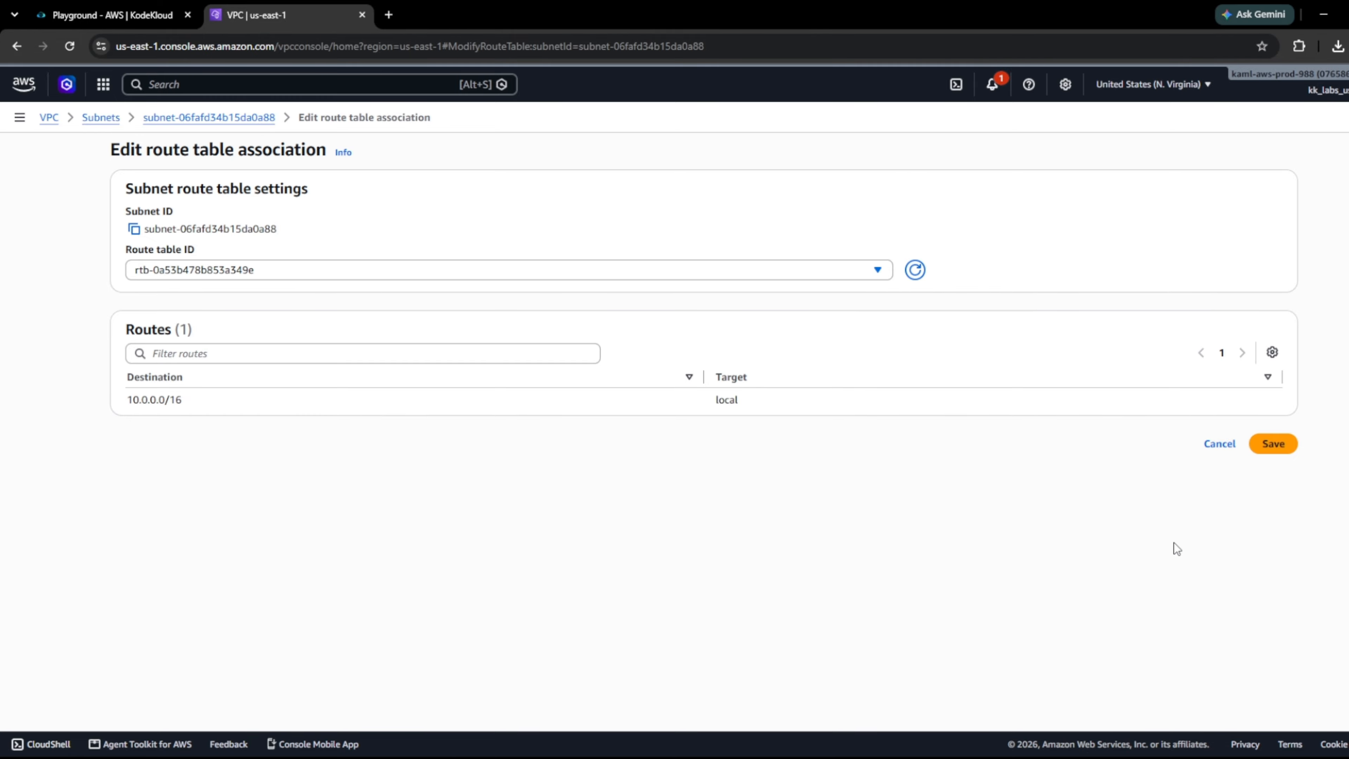
{"action": "left_click", "coordinate": [849, 277]}
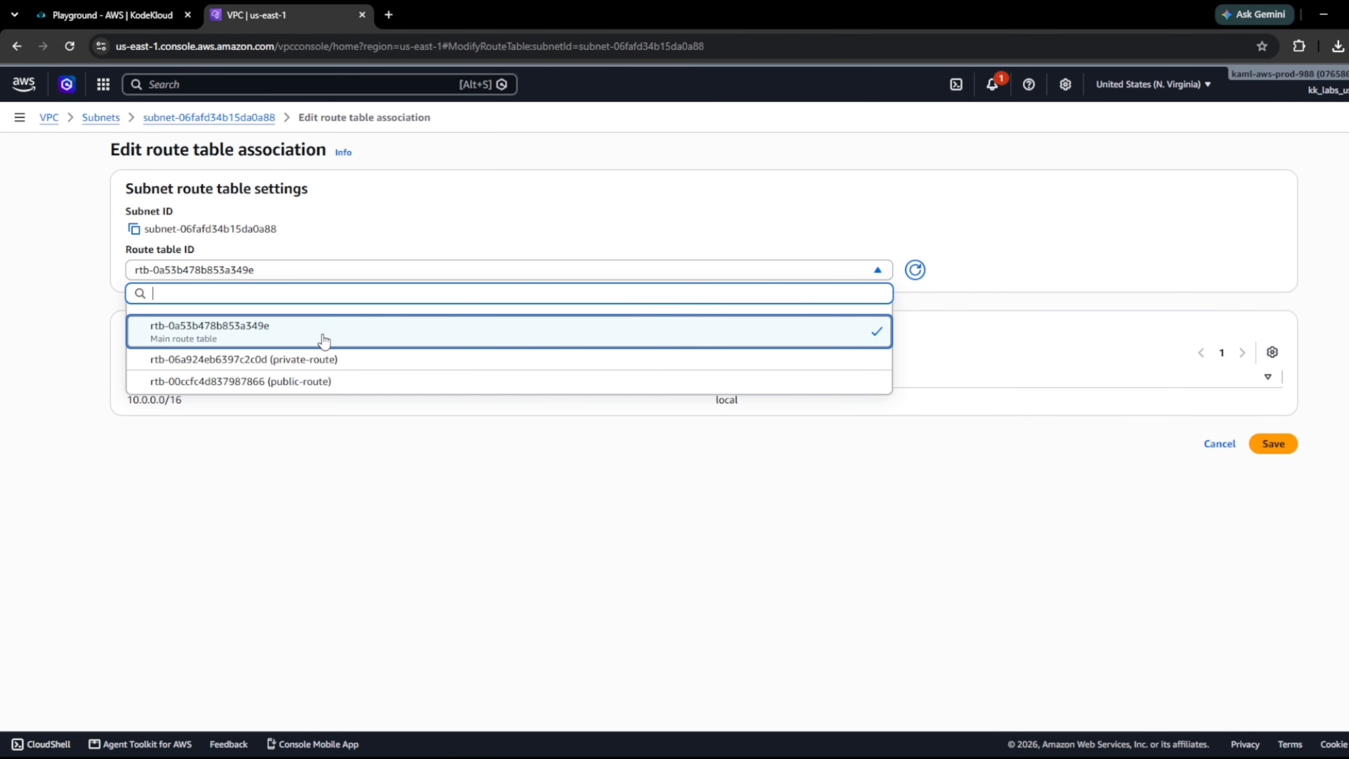
{"action": "left_click", "coordinate": [346, 383]}
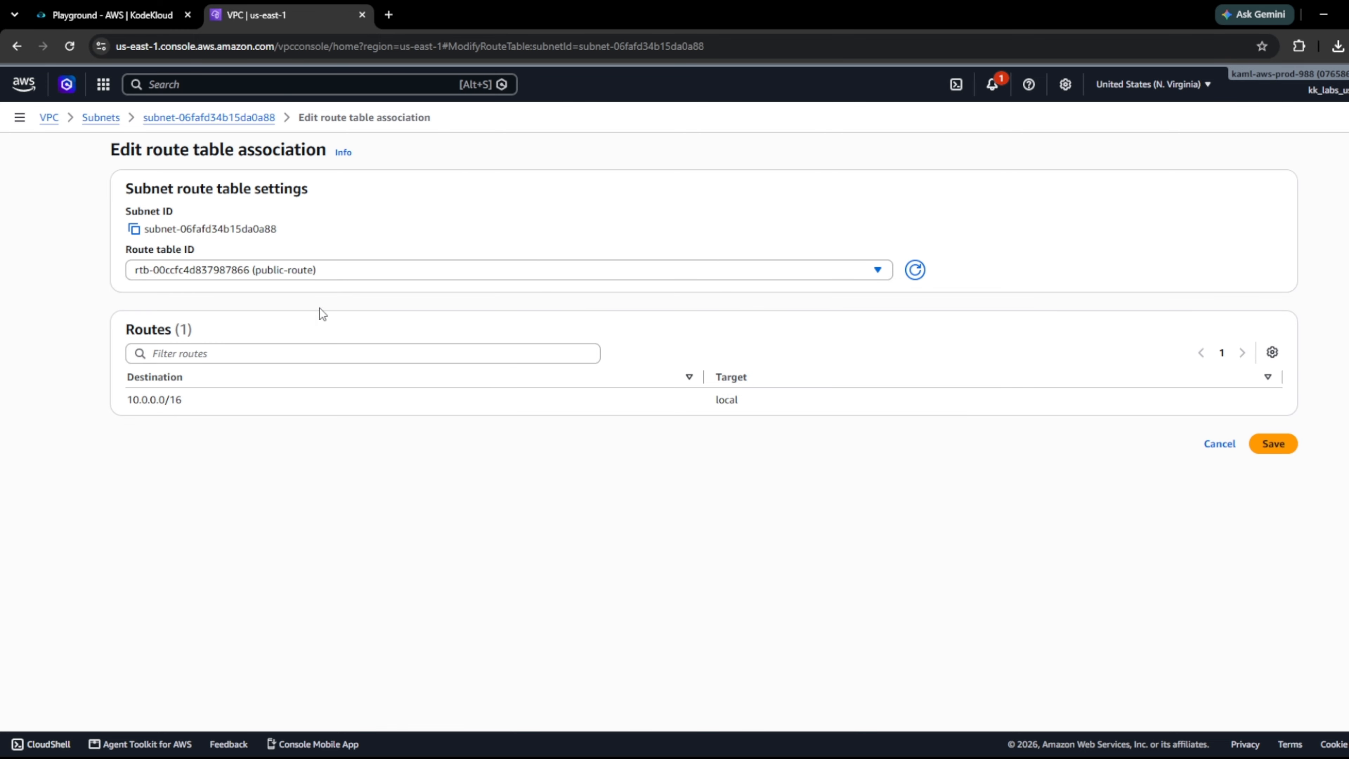
{"action": "left_click", "coordinate": [1272, 443]}
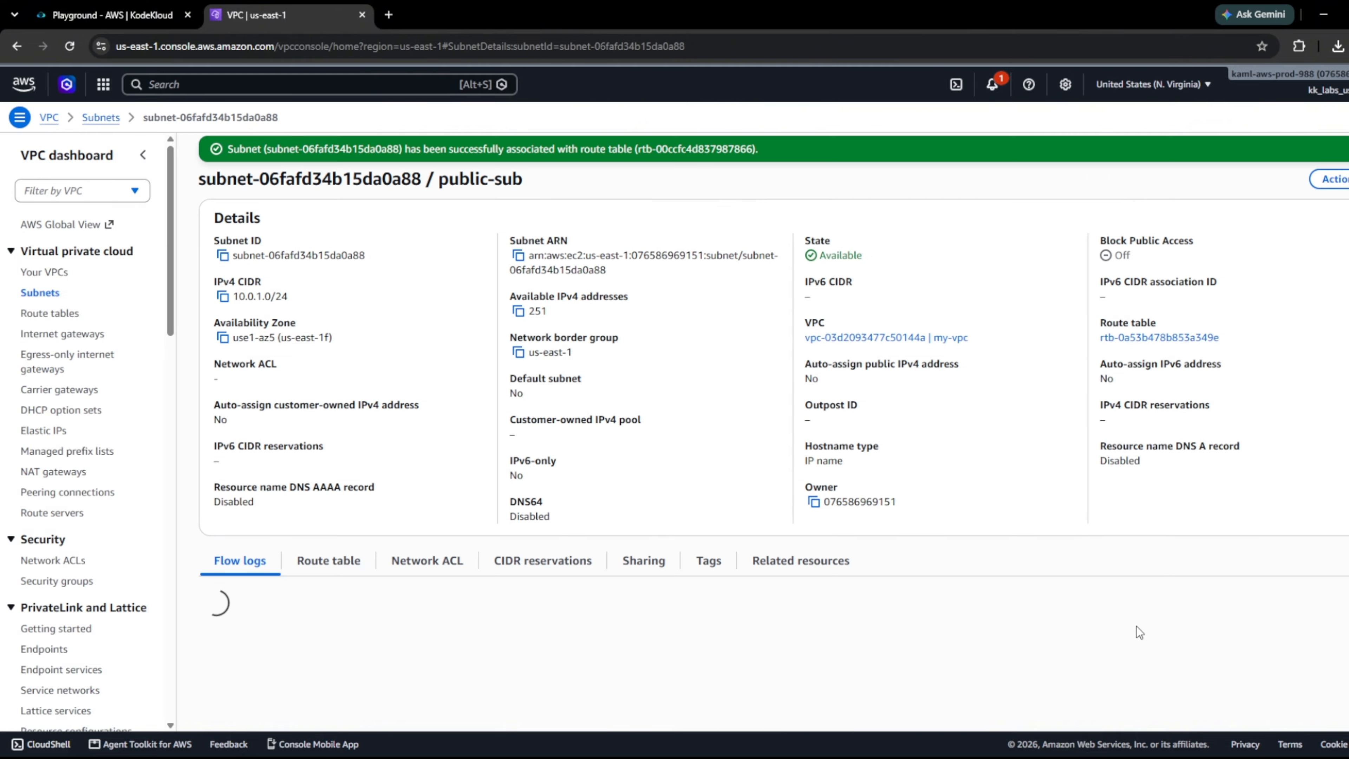
{"action": "scroll", "coordinate": [798, 561], "scroll_direction": "down", "scroll_amount": 2}
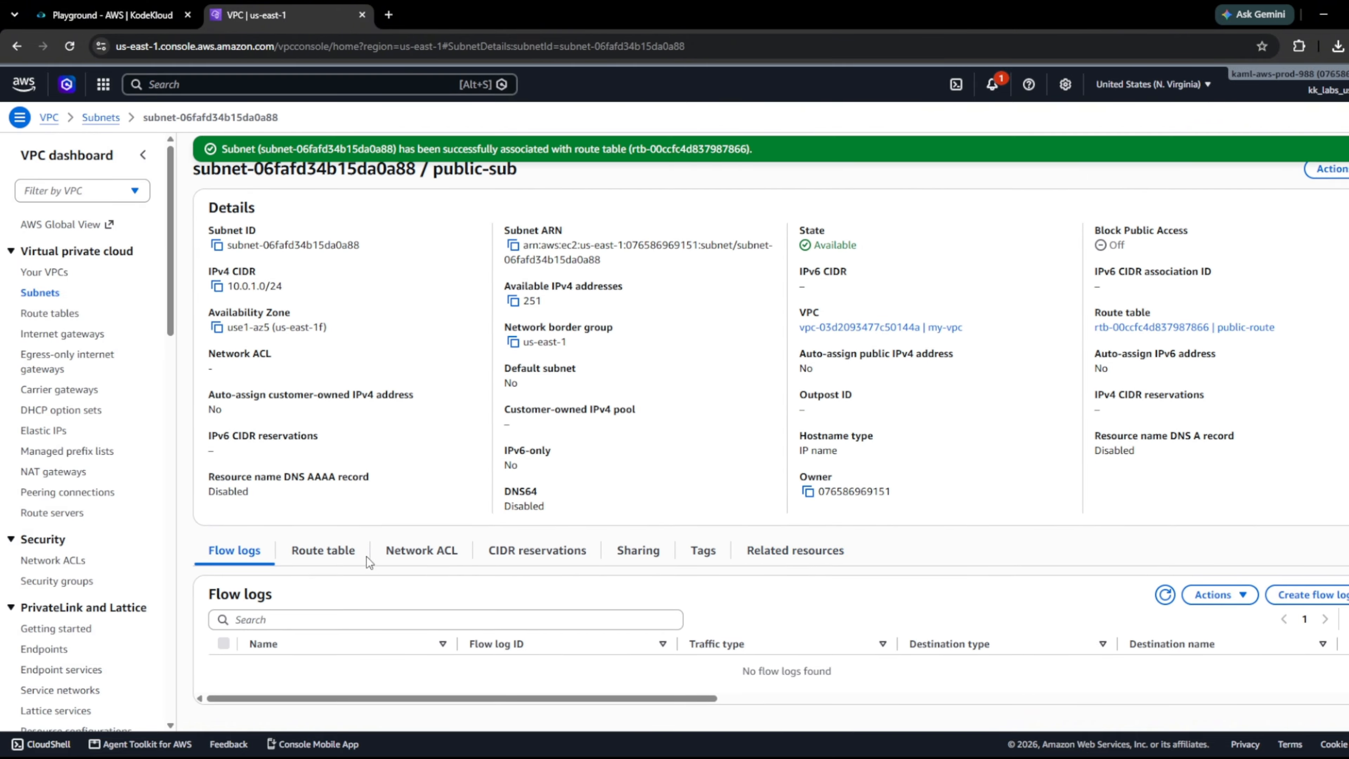
{"action": "left_click", "coordinate": [324, 551]}
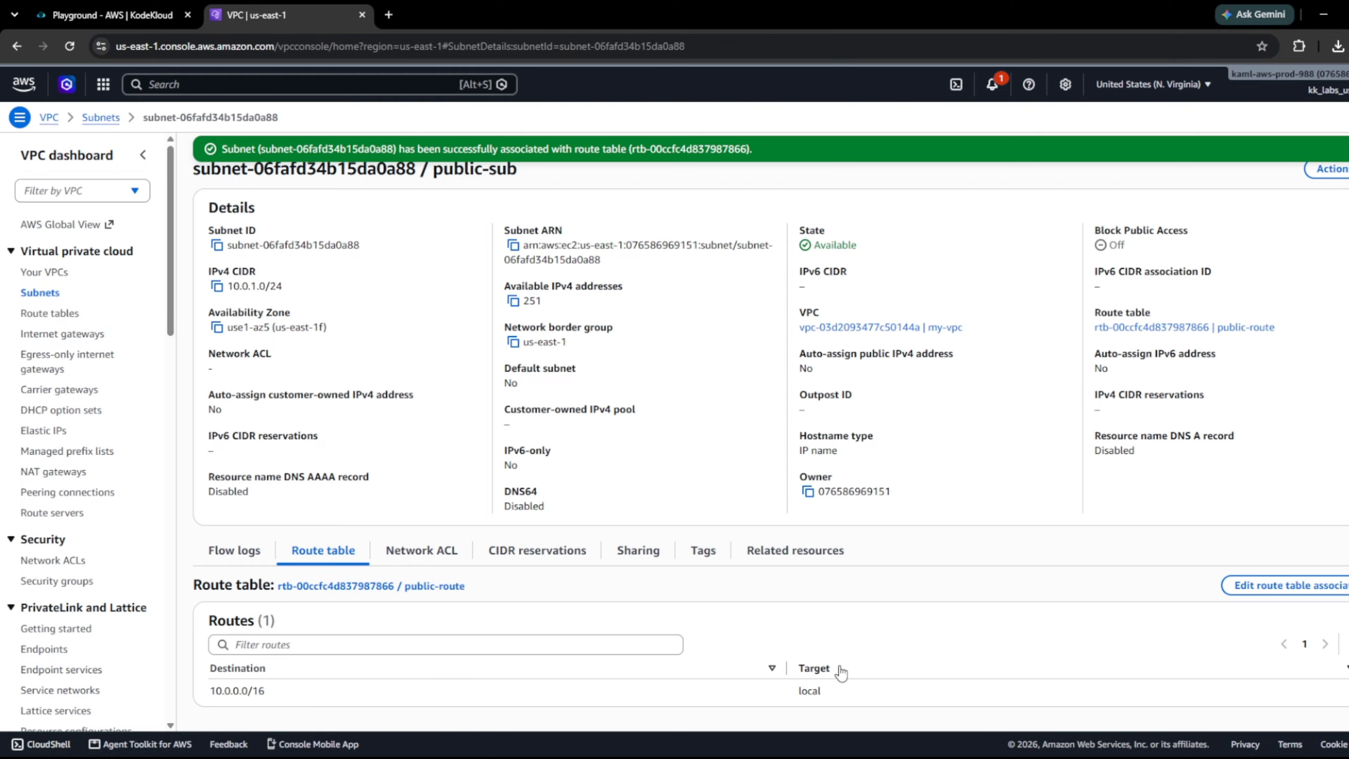
{"action": "left_click_drag", "start_coordinate": [501, 589], "coordinate": [403, 585]}
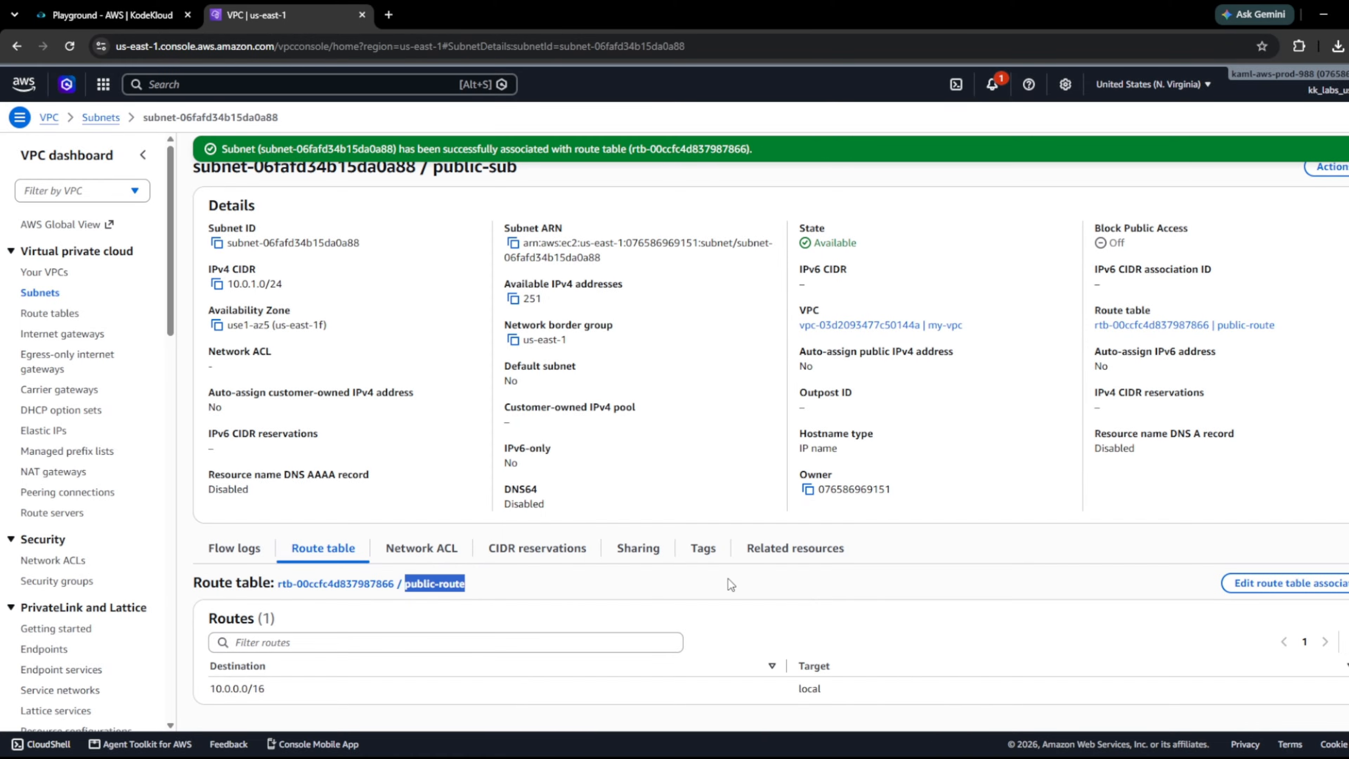
{"action": "left_click", "coordinate": [728, 581]}
- Associate the private-sub subnet with the private-route route table and check the subnet's route table details
{"action": "left_click", "coordinate": [45, 295]}
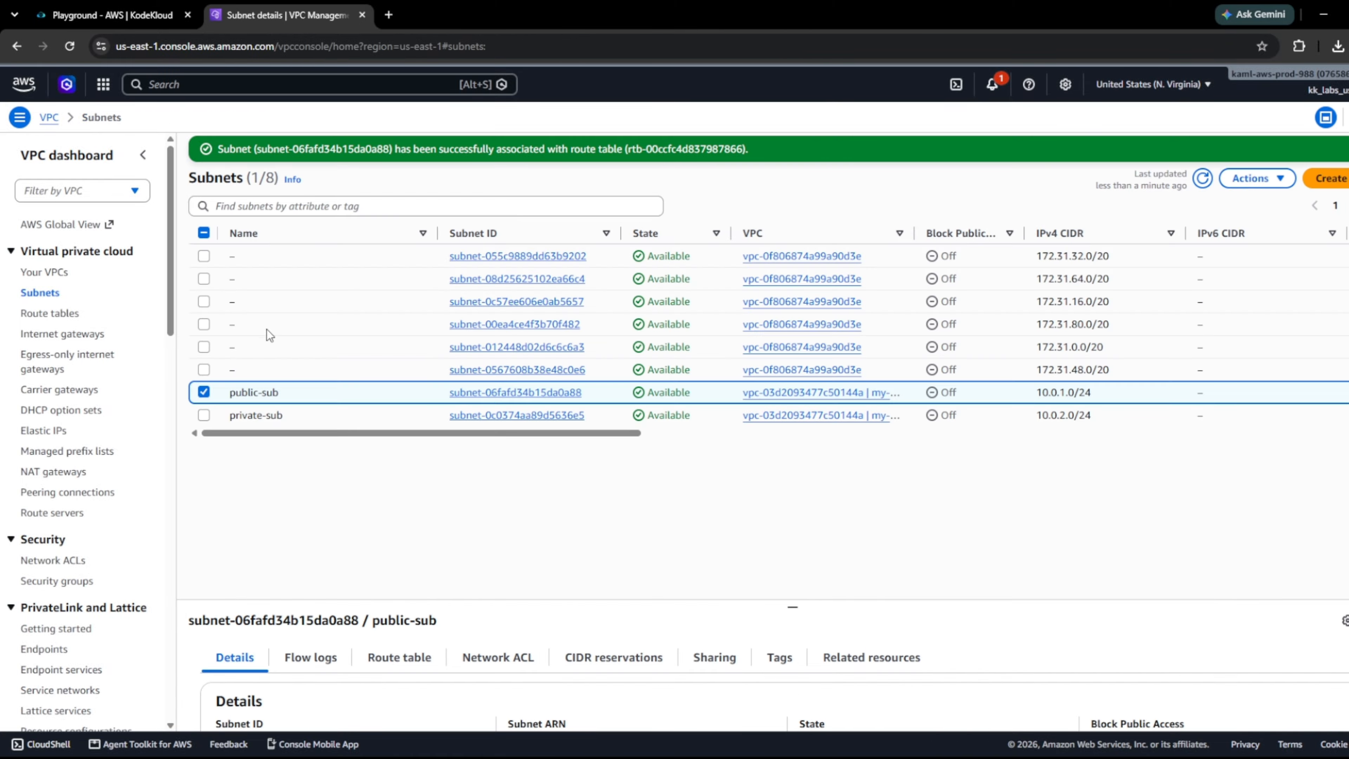
{"action": "left_click", "coordinate": [486, 415]}
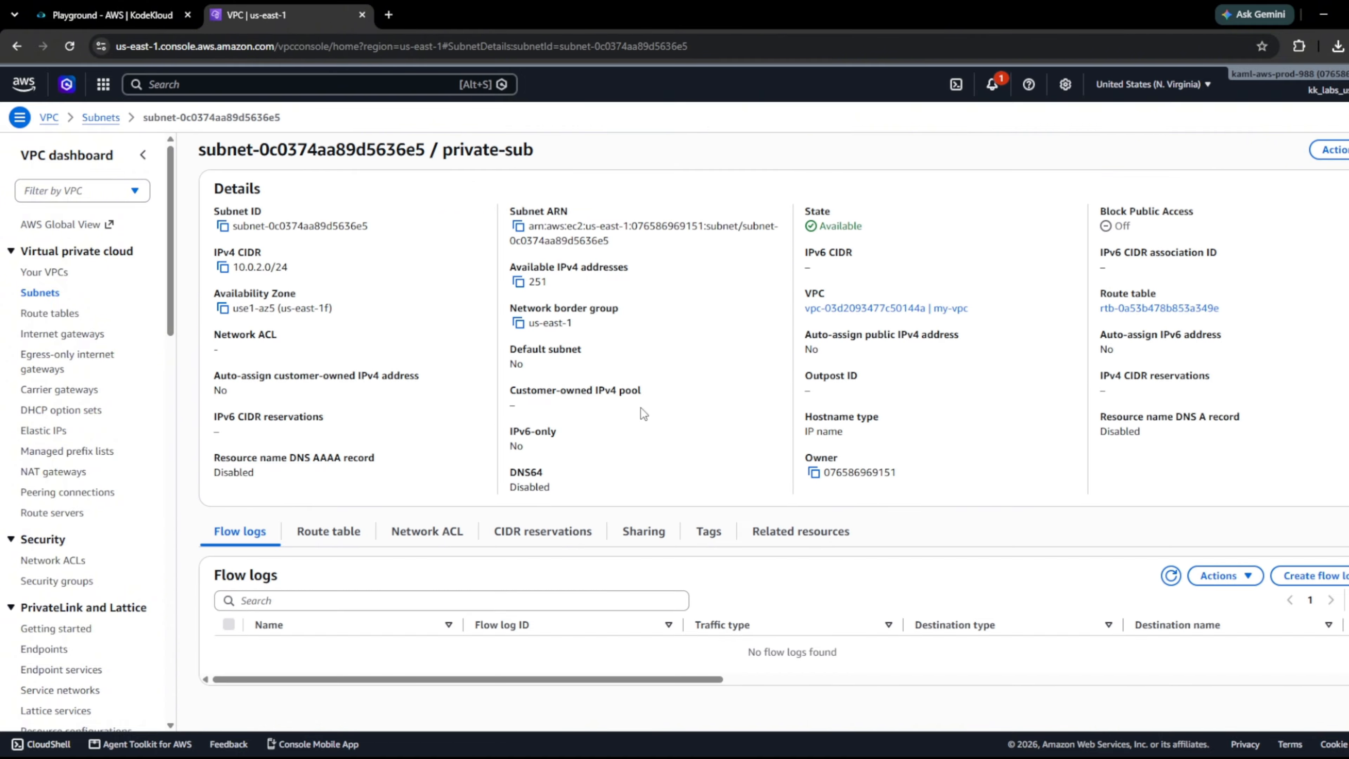
{"action": "left_click", "coordinate": [337, 531]}
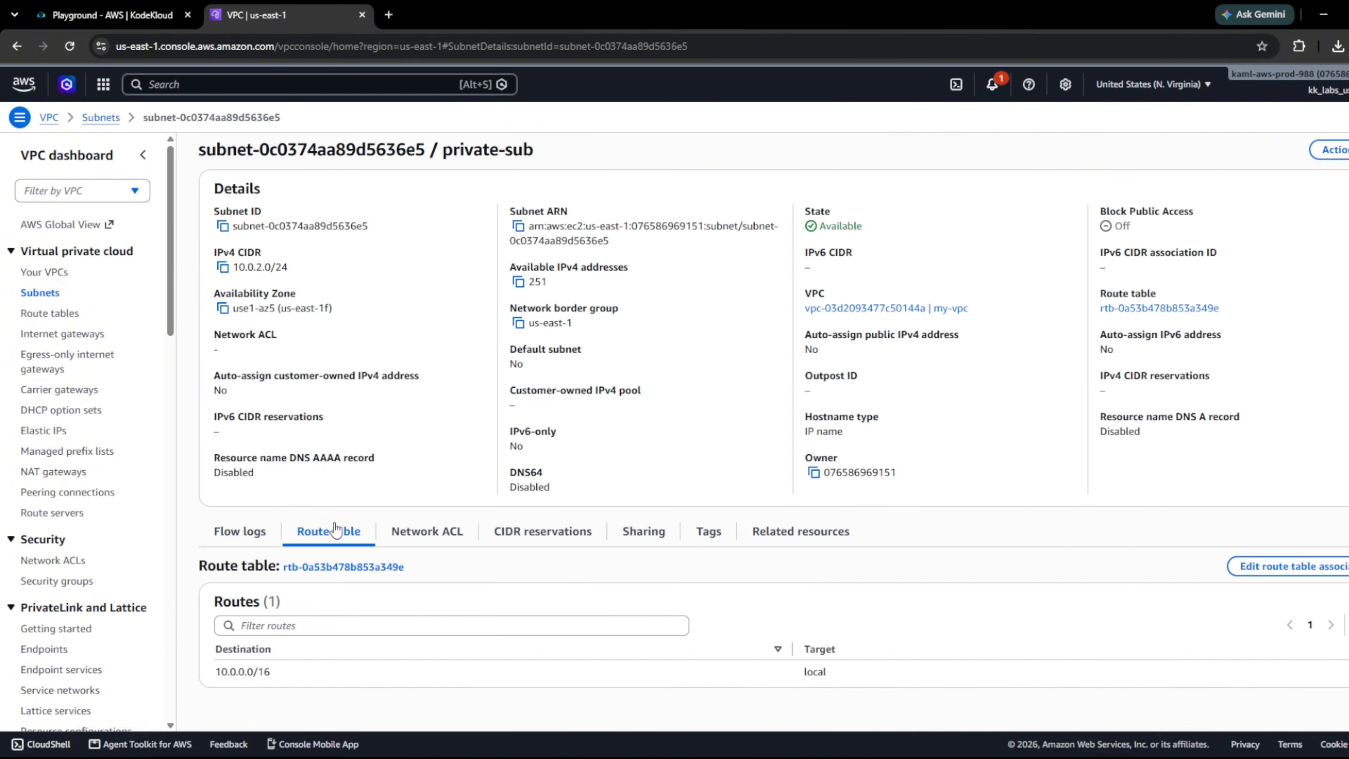
{"action": "left_click", "coordinate": [1283, 570]}
{"action": "left_click", "coordinate": [557, 268]}
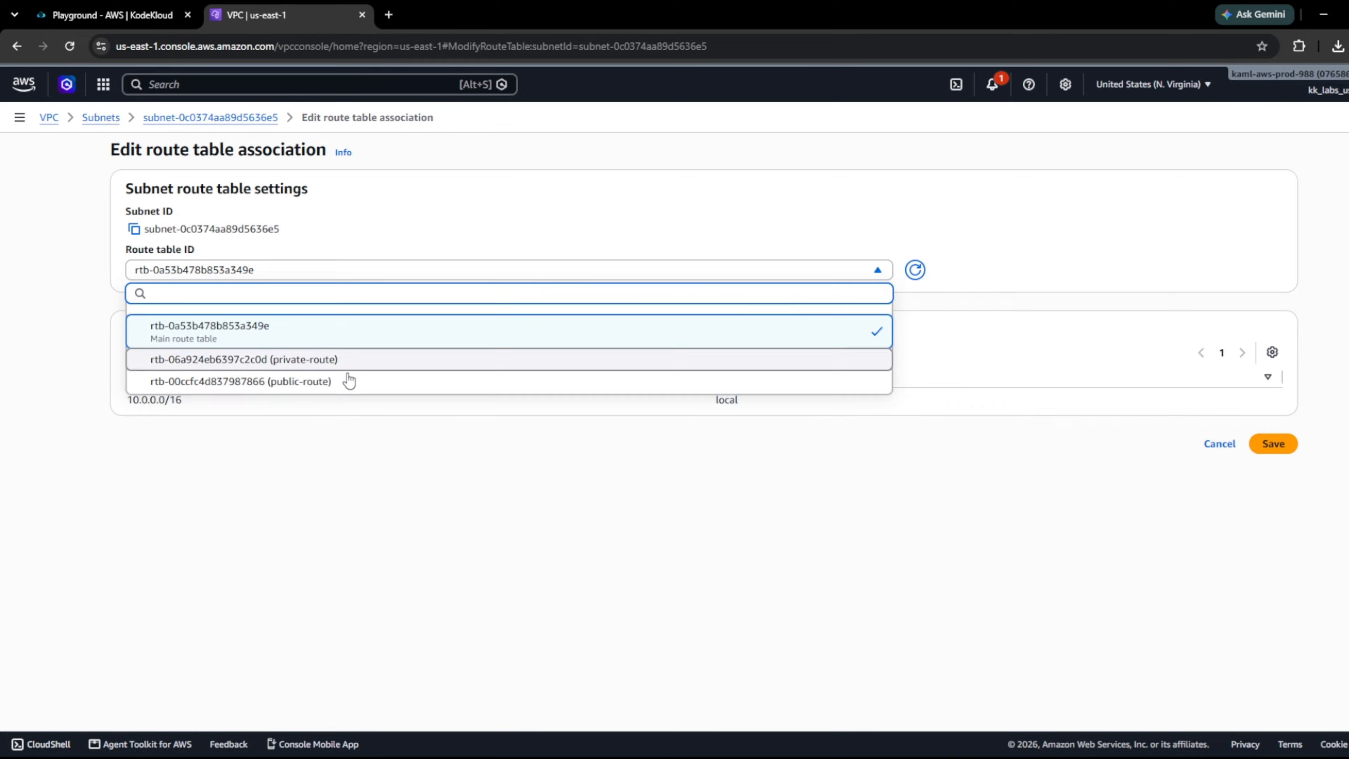
{"action": "left_click", "coordinate": [346, 360]}
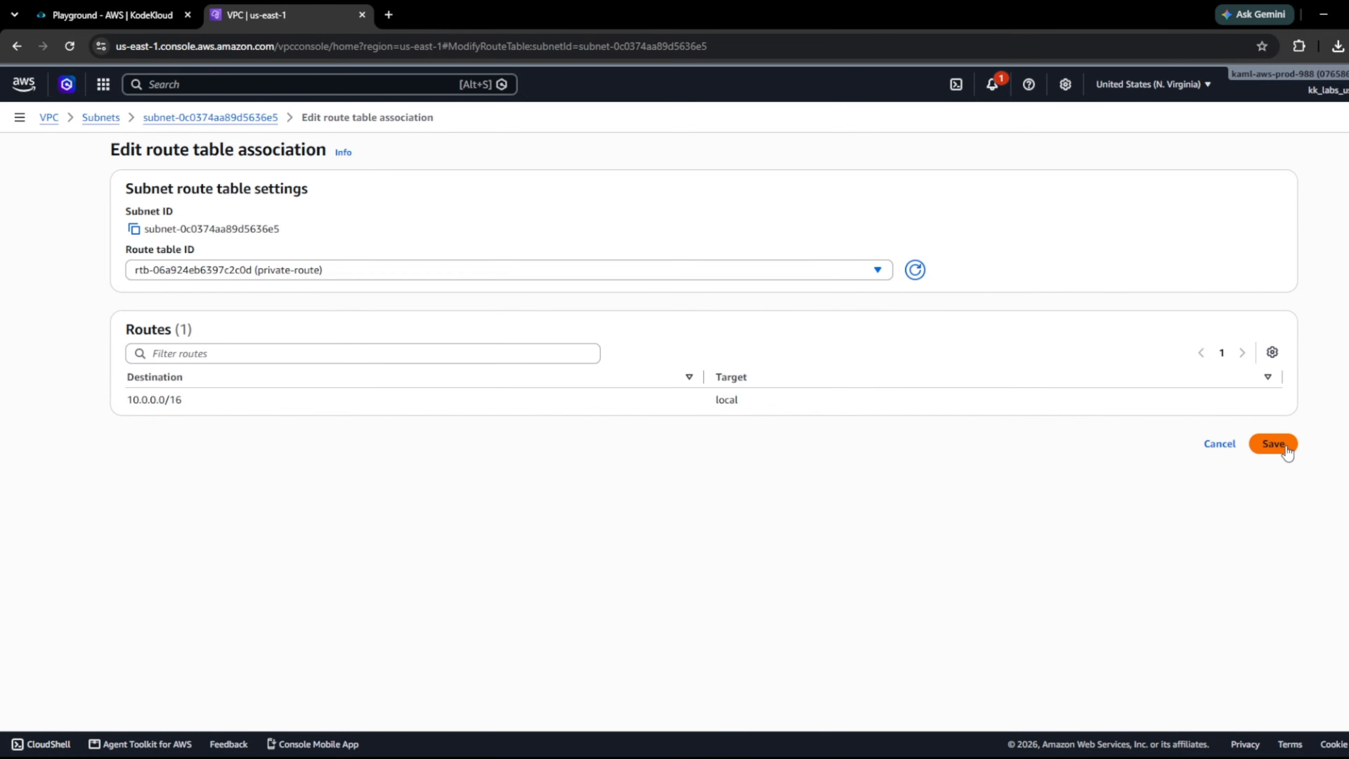
{"action": "left_click", "coordinate": [1273, 444]}
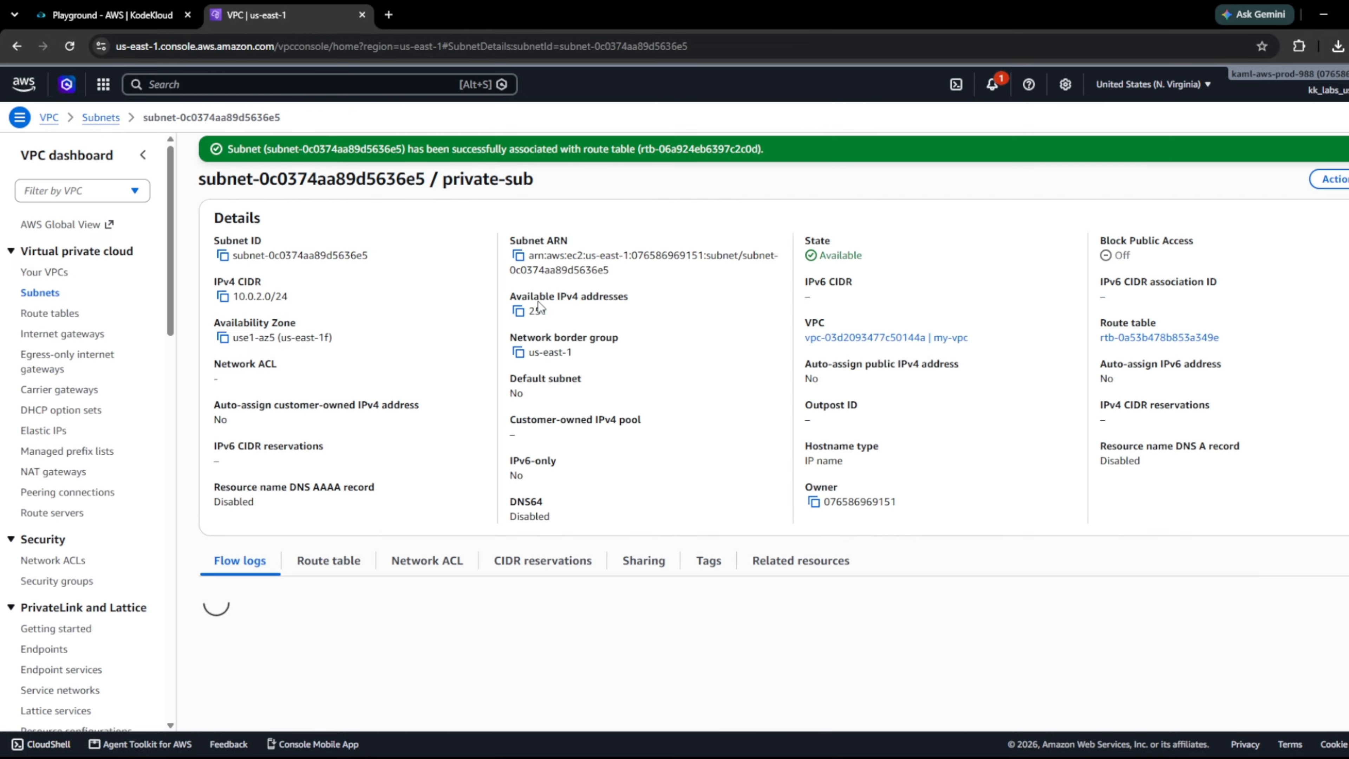
{"action": "left_click_drag", "start_coordinate": [543, 194], "coordinate": [448, 180]}
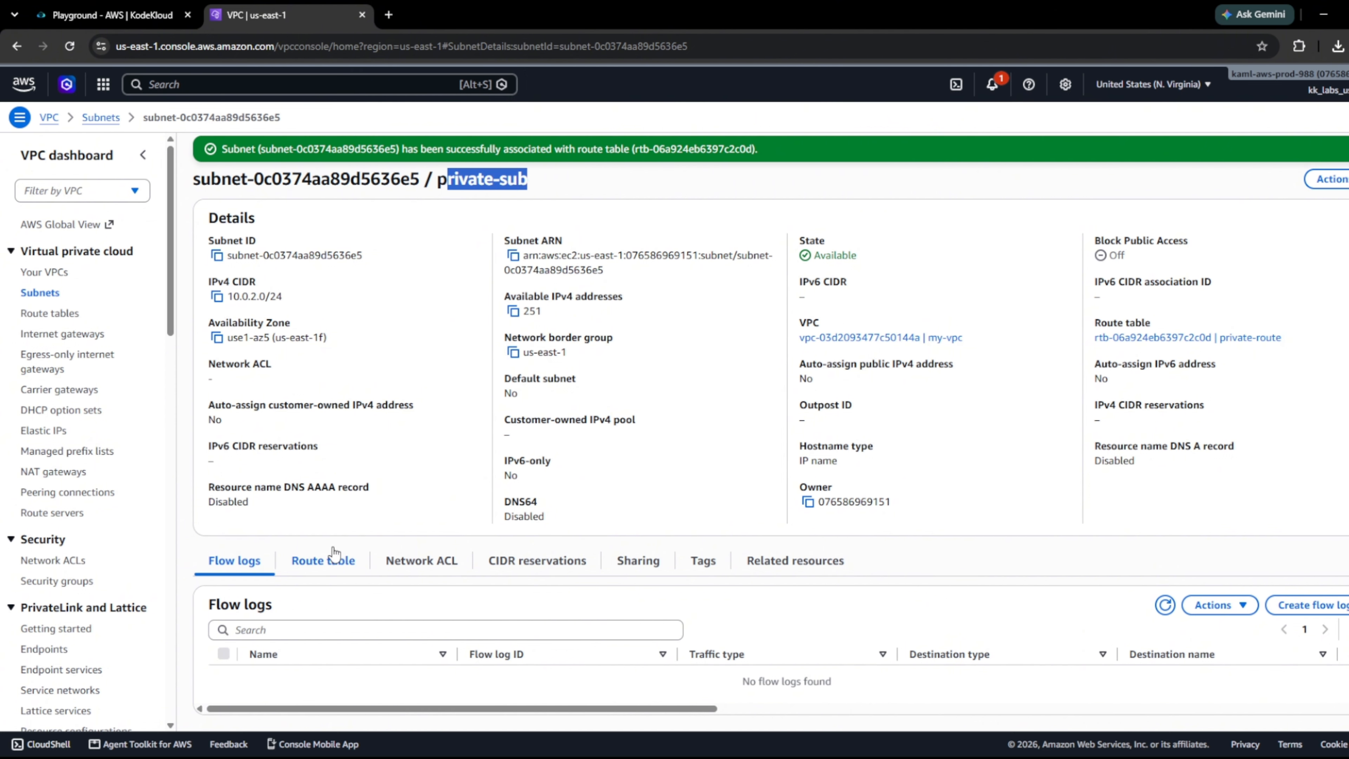
{"action": "left_click", "coordinate": [327, 559]}
{"action": "left_click_drag", "start_coordinate": [474, 597], "coordinate": [404, 596]}
{"action": "left_click", "coordinate": [605, 601]}
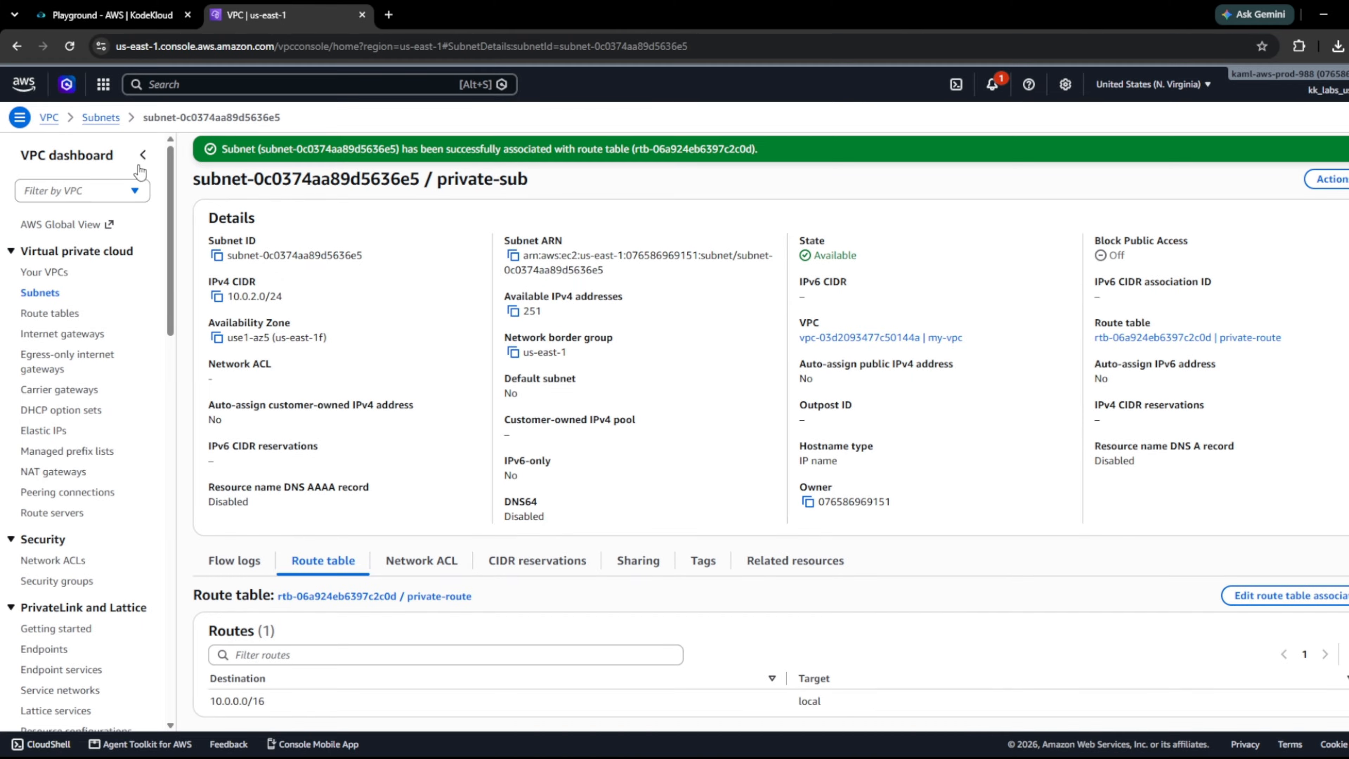
- Examine in my-vpc's resource map how each subnet connects to its route table
{"action": "left_click", "coordinate": [46, 271]}
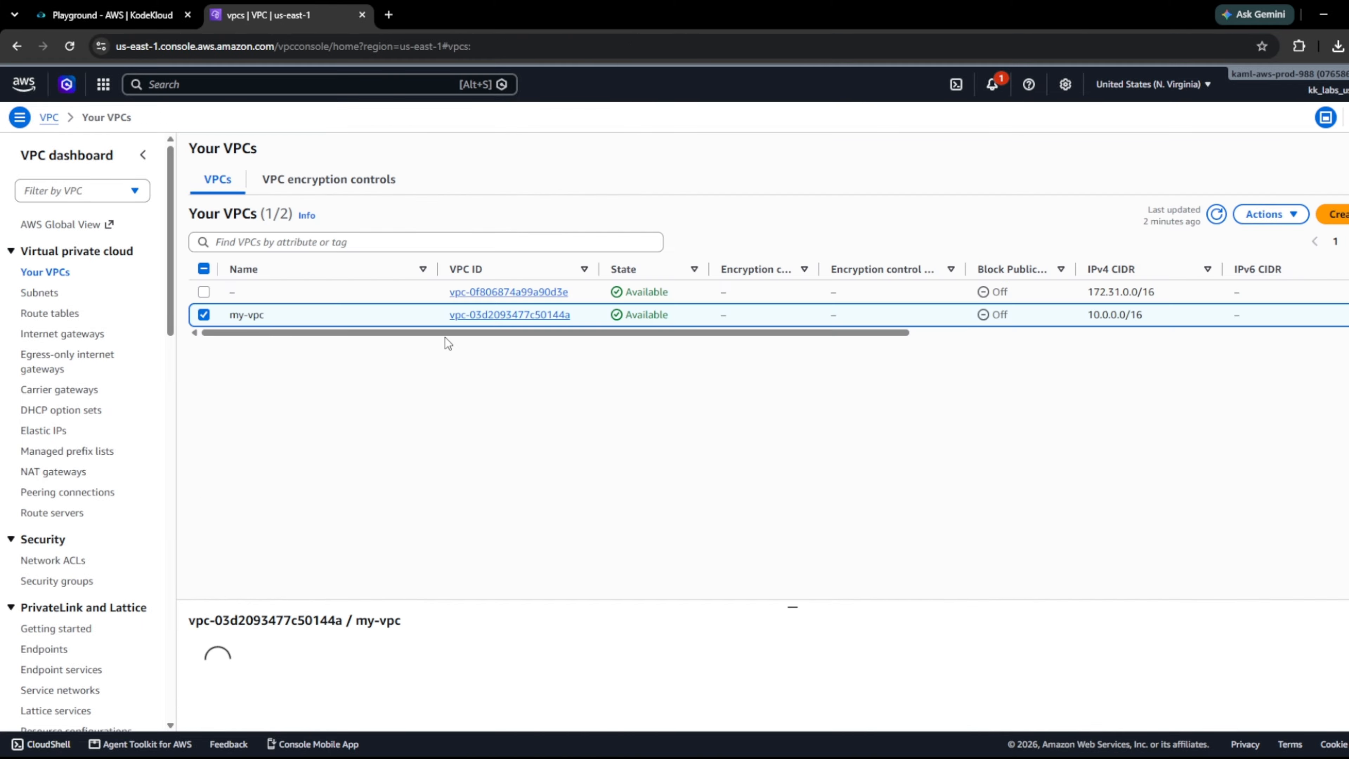
{"action": "left_click", "coordinate": [487, 317]}
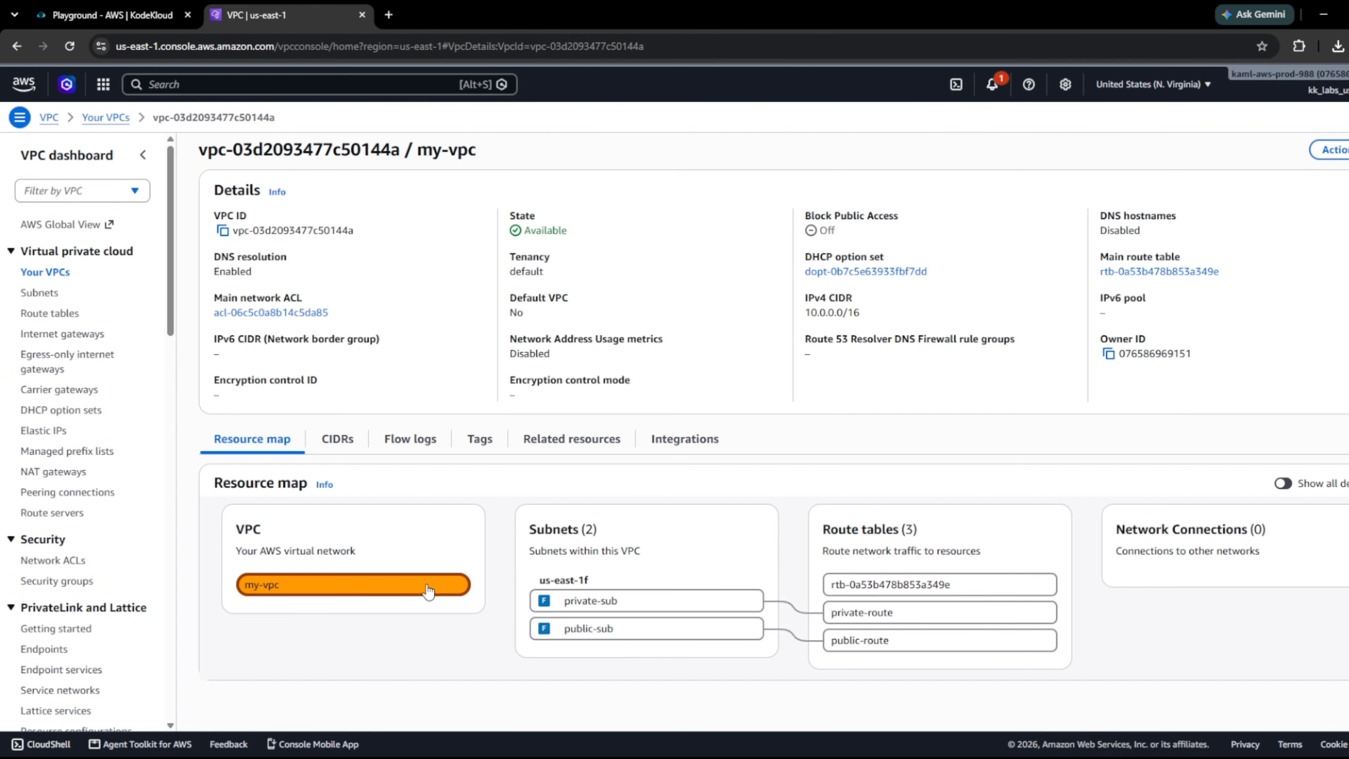
{"action": "left_click_drag", "start_coordinate": [485, 154], "coordinate": [417, 151]}
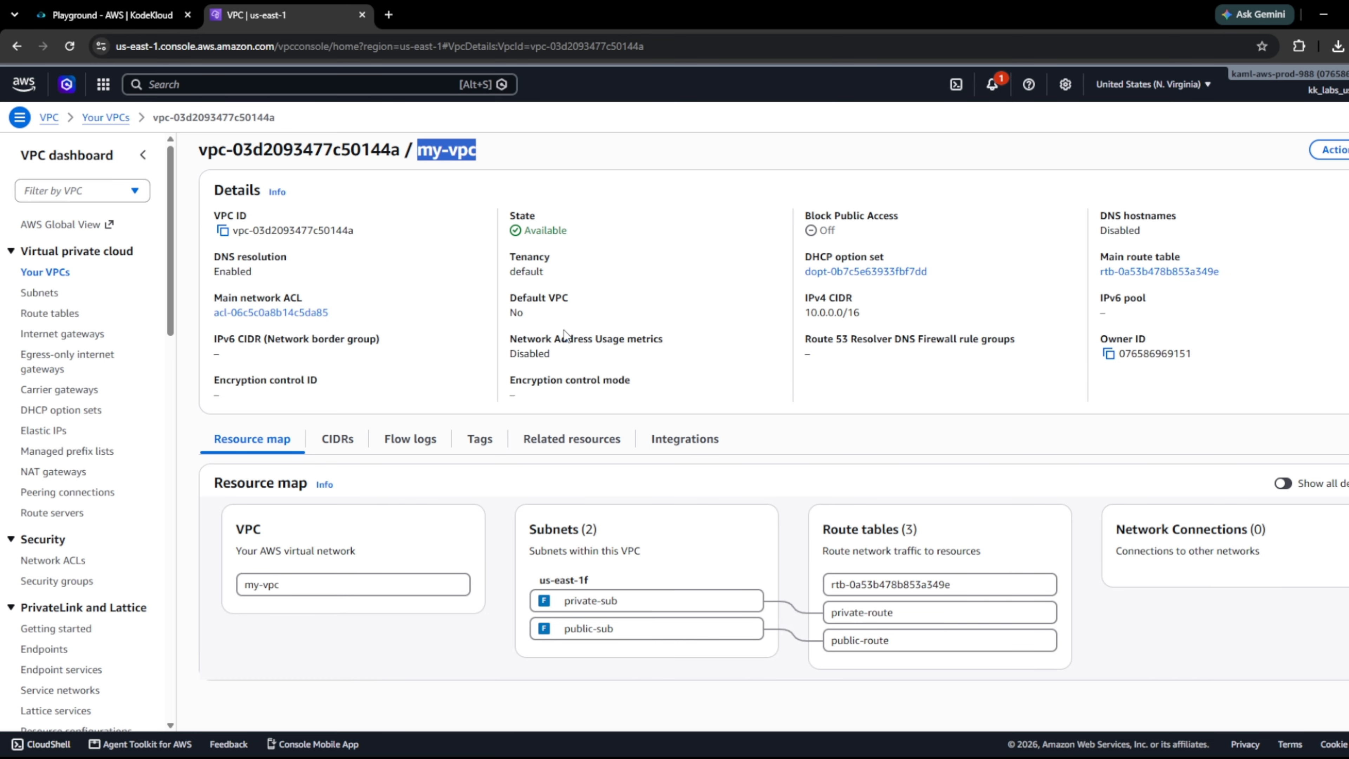
{"action": "left_click", "coordinate": [516, 532]}
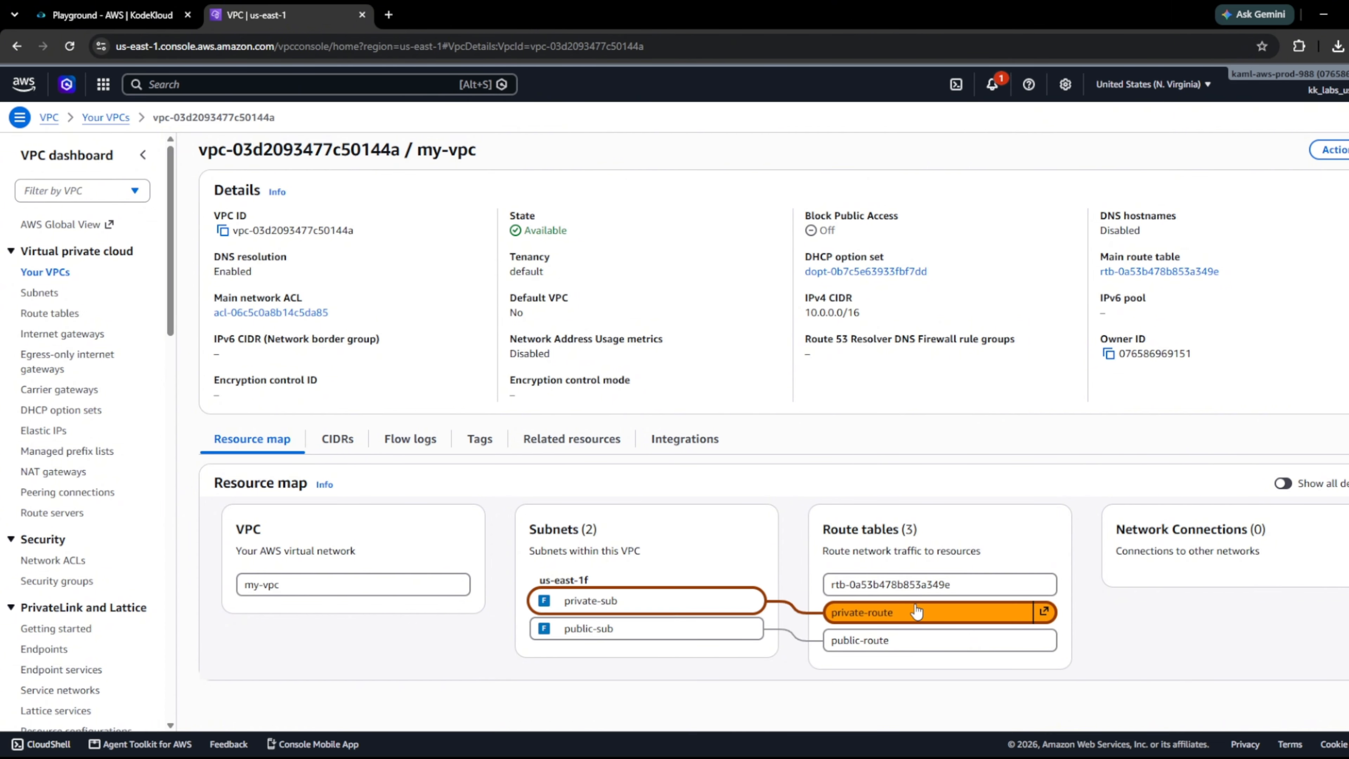
- Go to the EC2 service and start launching an instance named web-server
{"action": "left_click", "coordinate": [235, 86]}
{"action": "type", "text": "ec"}
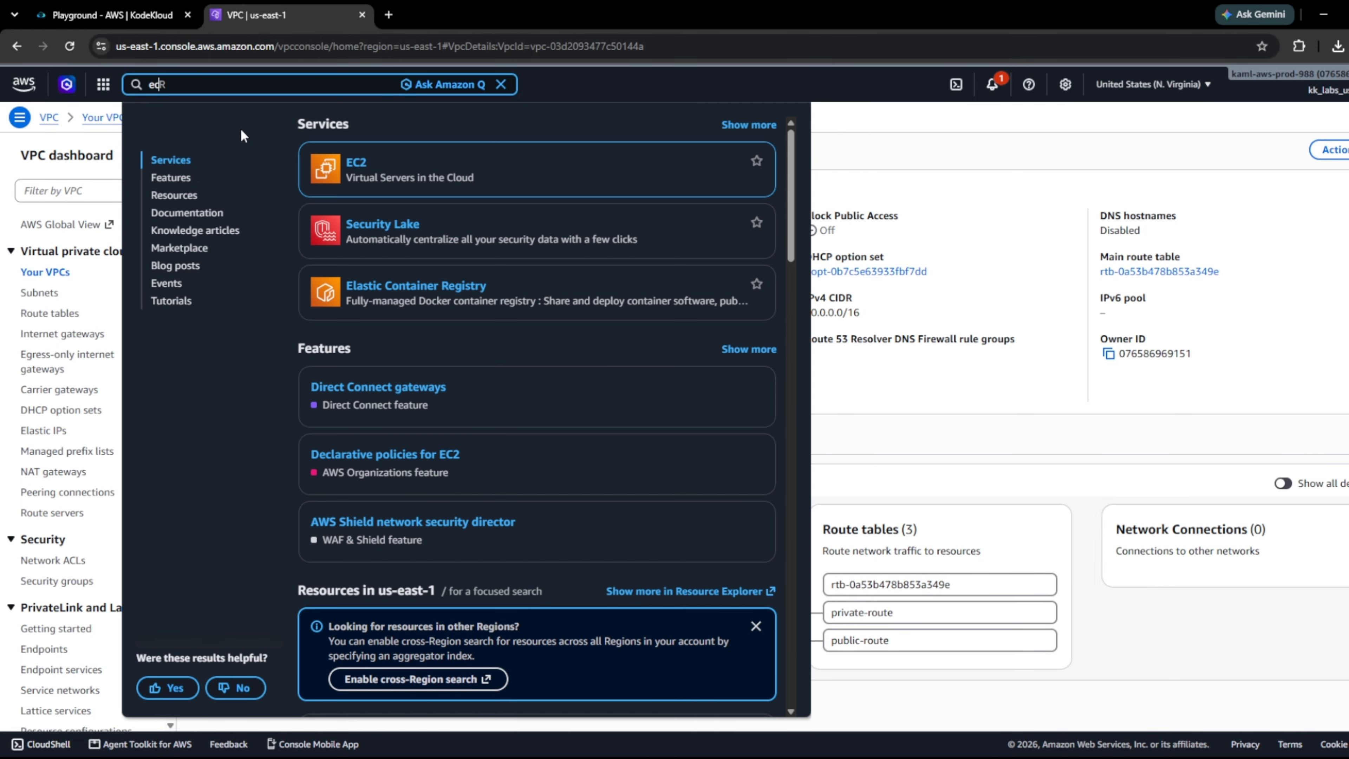
{"action": "type", "text": "R"}
{"action": "left_click", "coordinate": [346, 168]}
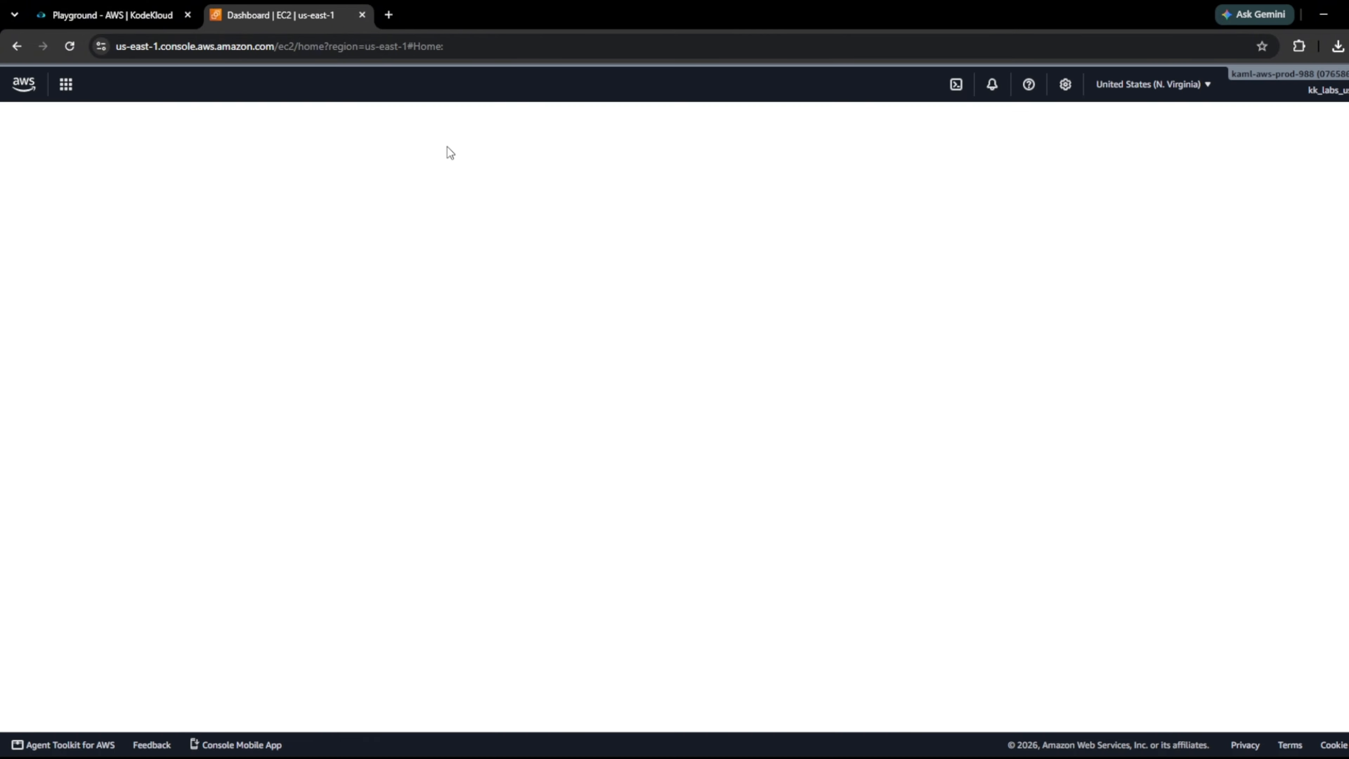
{"action": "left_click", "coordinate": [237, 472]}
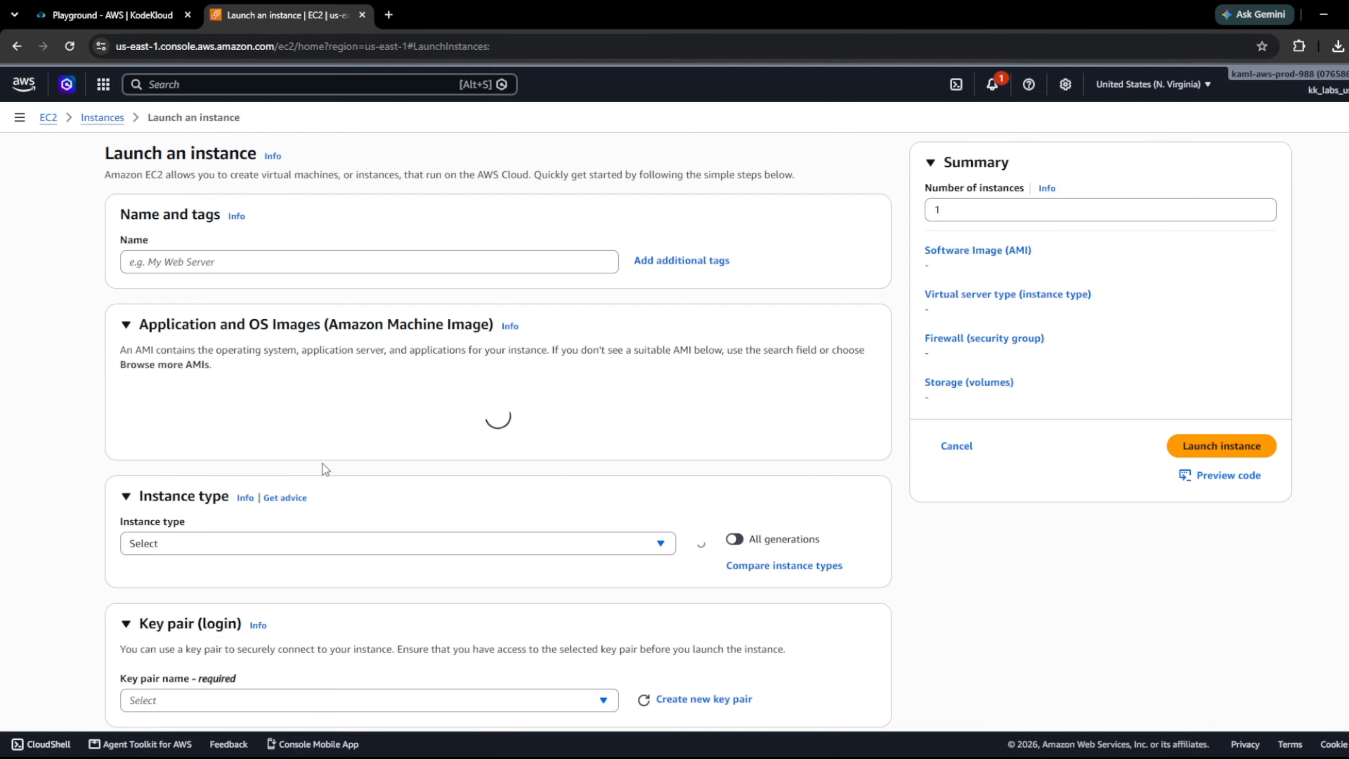
{"action": "left_click", "coordinate": [321, 262]}
{"action": "type", "text": "web"}
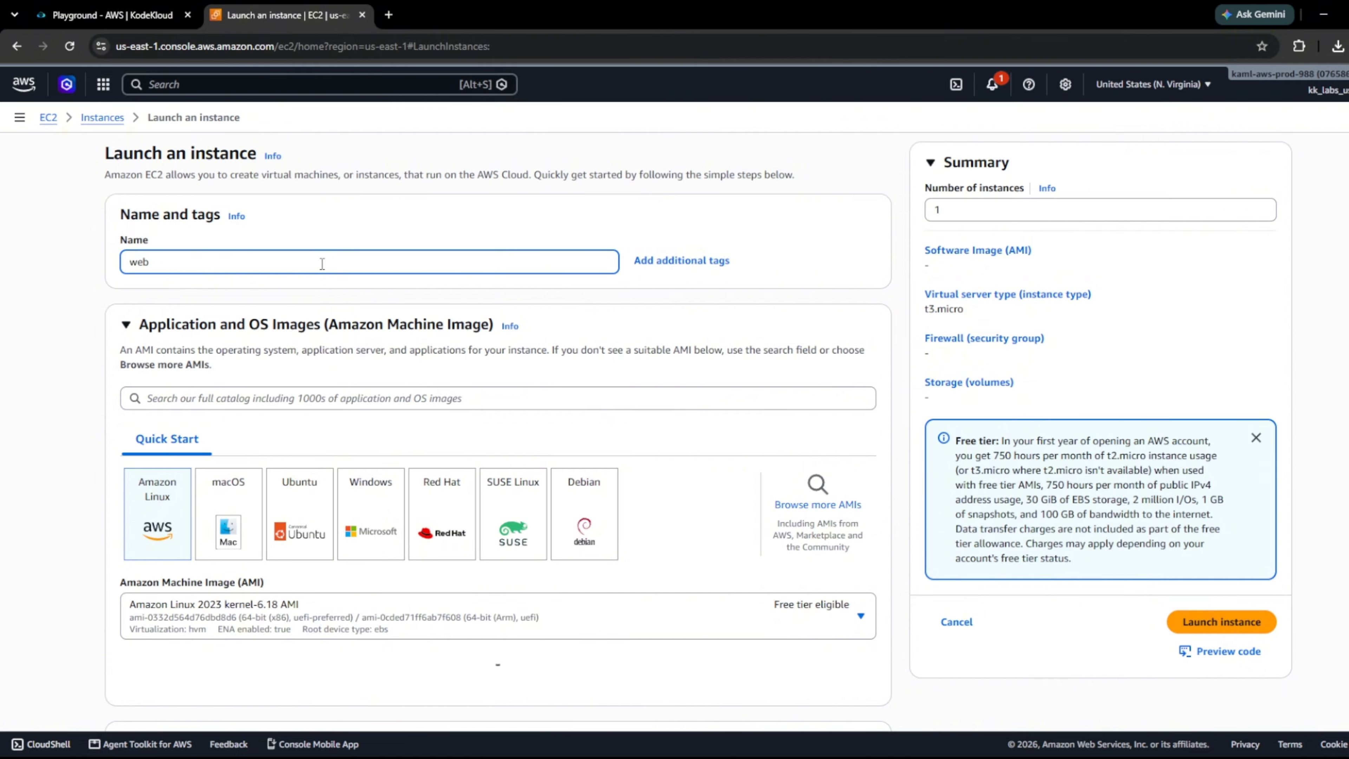
{"action": "type", "text": "-server"}
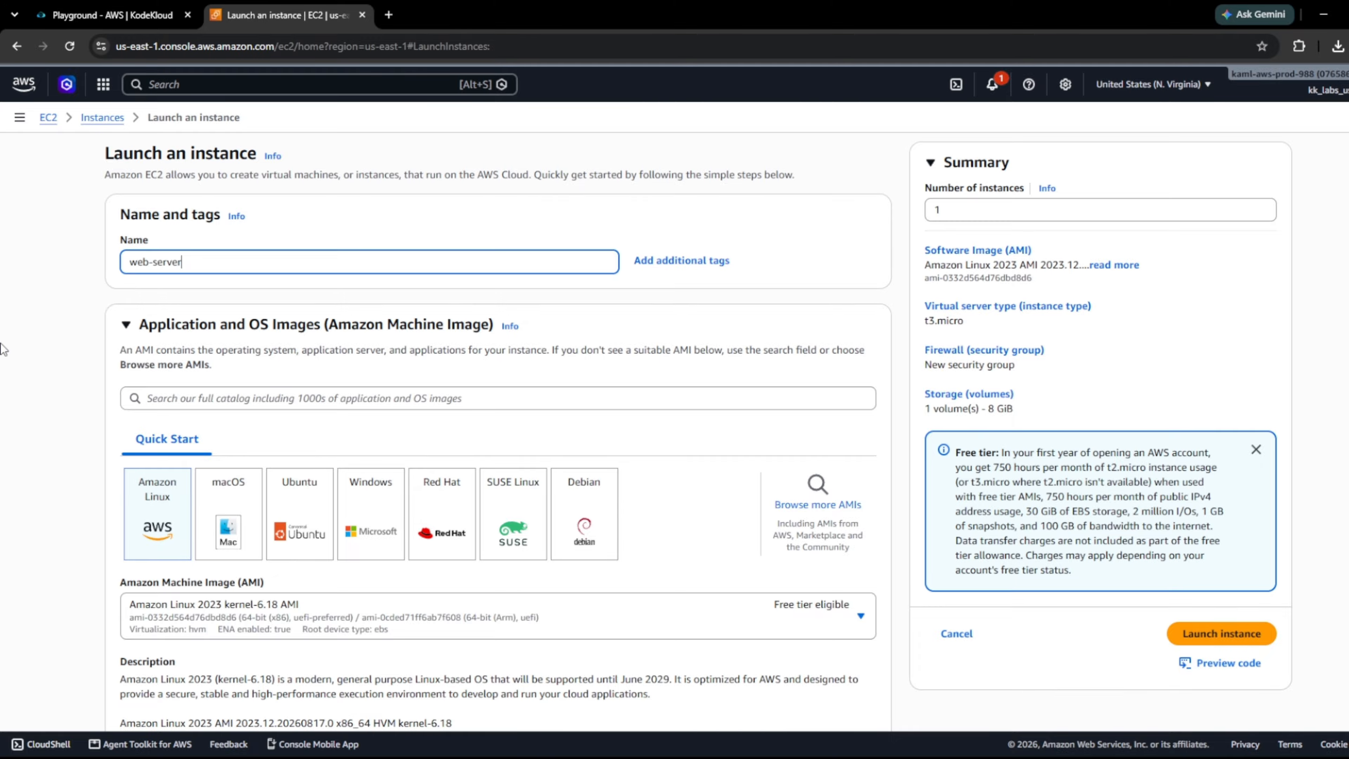
- Create a new key pair named ccop for the web-server instance's login
{"action": "scroll", "coordinate": [21, 374], "scroll_direction": "down", "scroll_amount": 2}
{"action": "scroll", "coordinate": [417, 442], "scroll_direction": "down", "scroll_amount": 10}
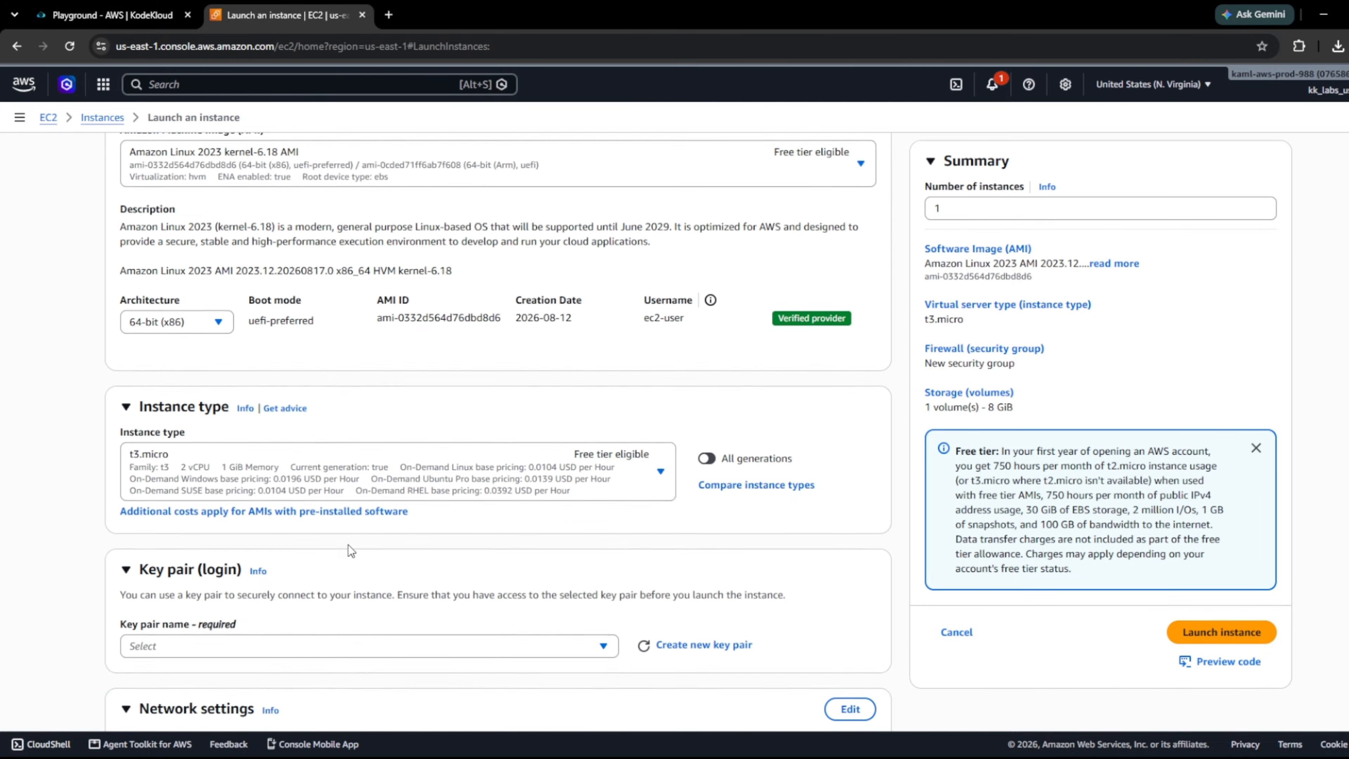
{"action": "left_click", "coordinate": [373, 512]}
{"action": "left_click", "coordinate": [722, 509]}
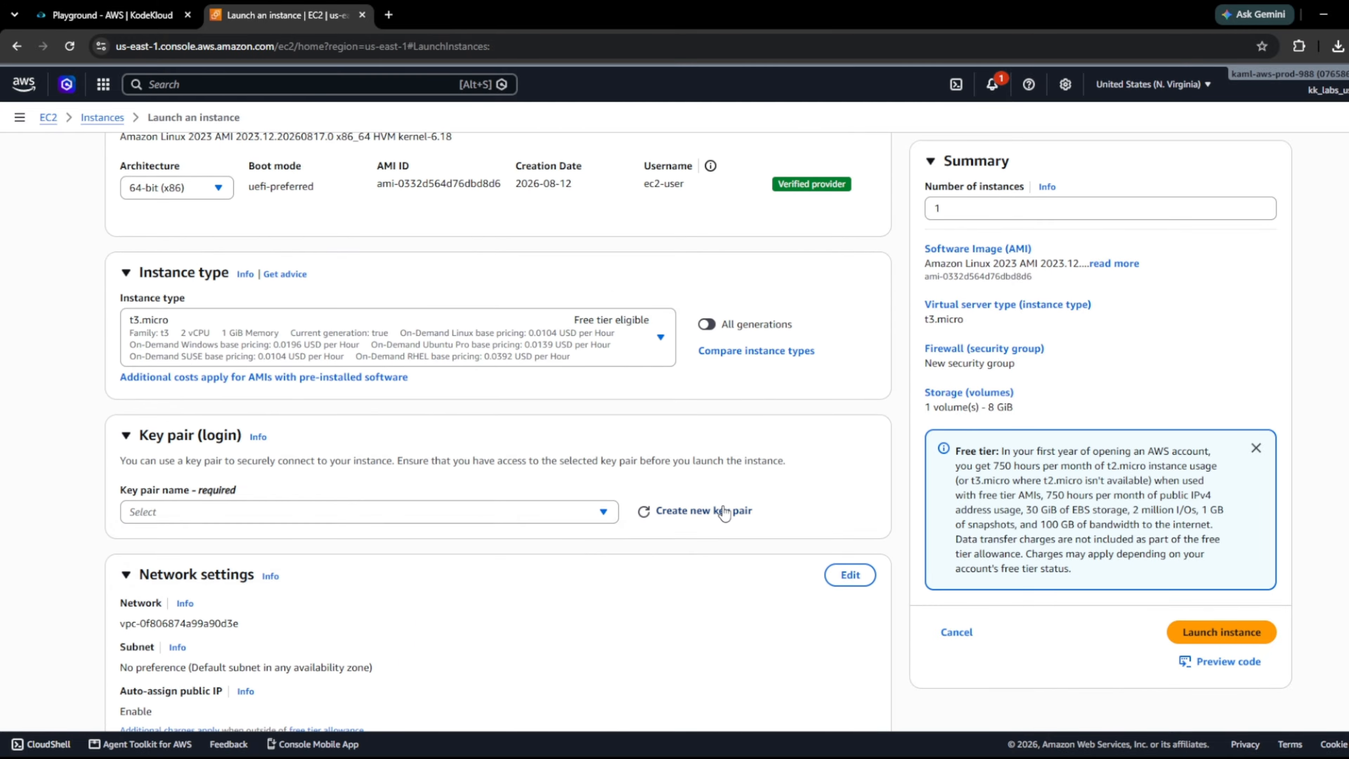
{"action": "left_click", "coordinate": [669, 304]}
{"action": "type", "text": "ccop"}
{"action": "left_click", "coordinate": [856, 622]}
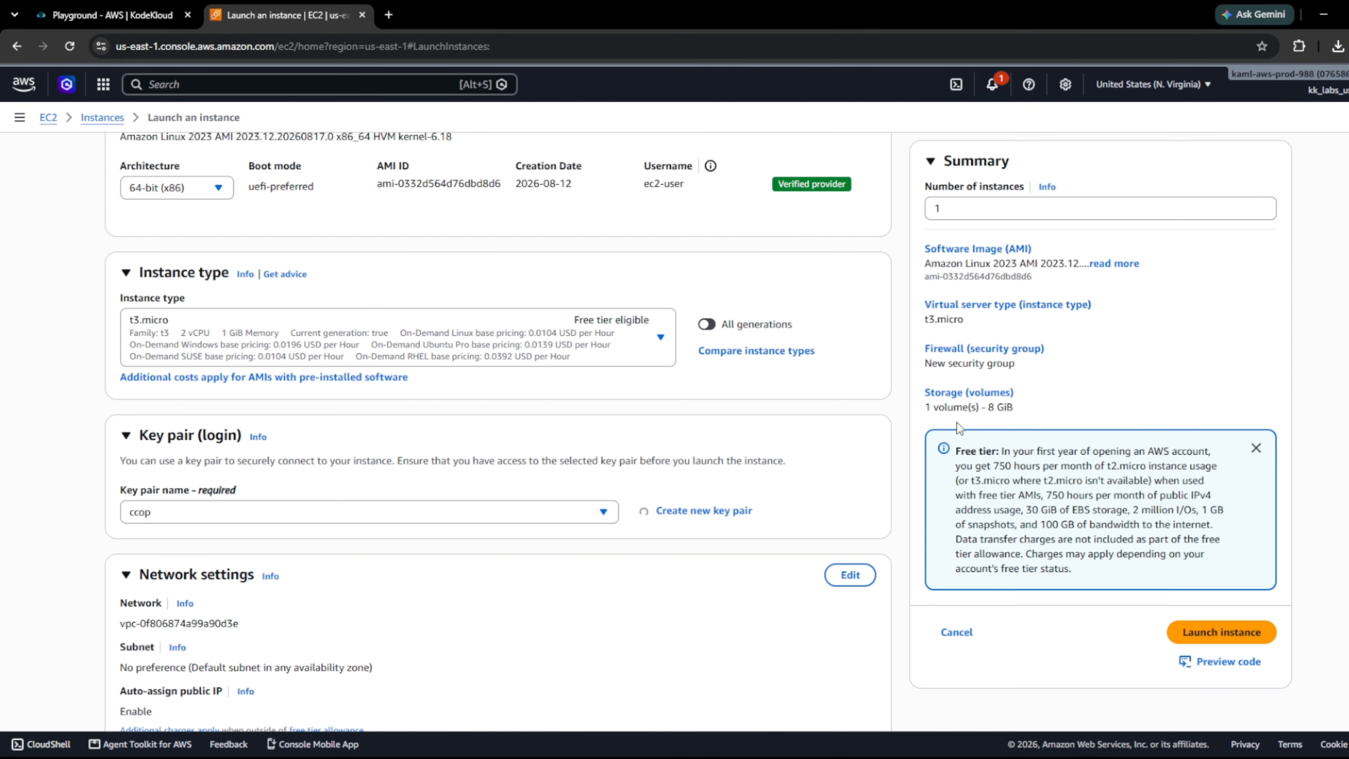
- Place the instance in my-vpc with the public-sub subnet in its network settings
{"action": "scroll", "coordinate": [352, 515], "scroll_direction": "down", "scroll_amount": 3}
{"action": "left_click", "coordinate": [851, 378]}
{"action": "left_click", "coordinate": [494, 438]}
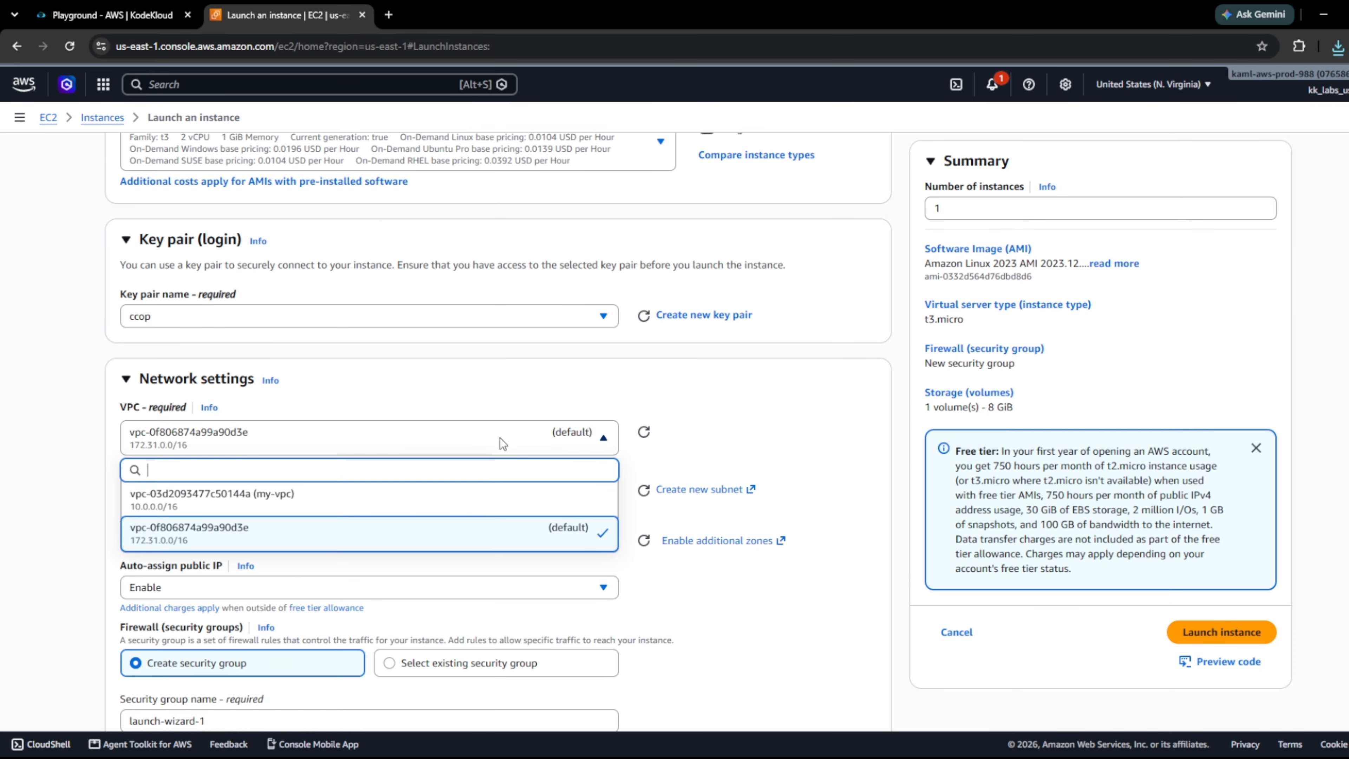
{"action": "left_click", "coordinate": [407, 513]}
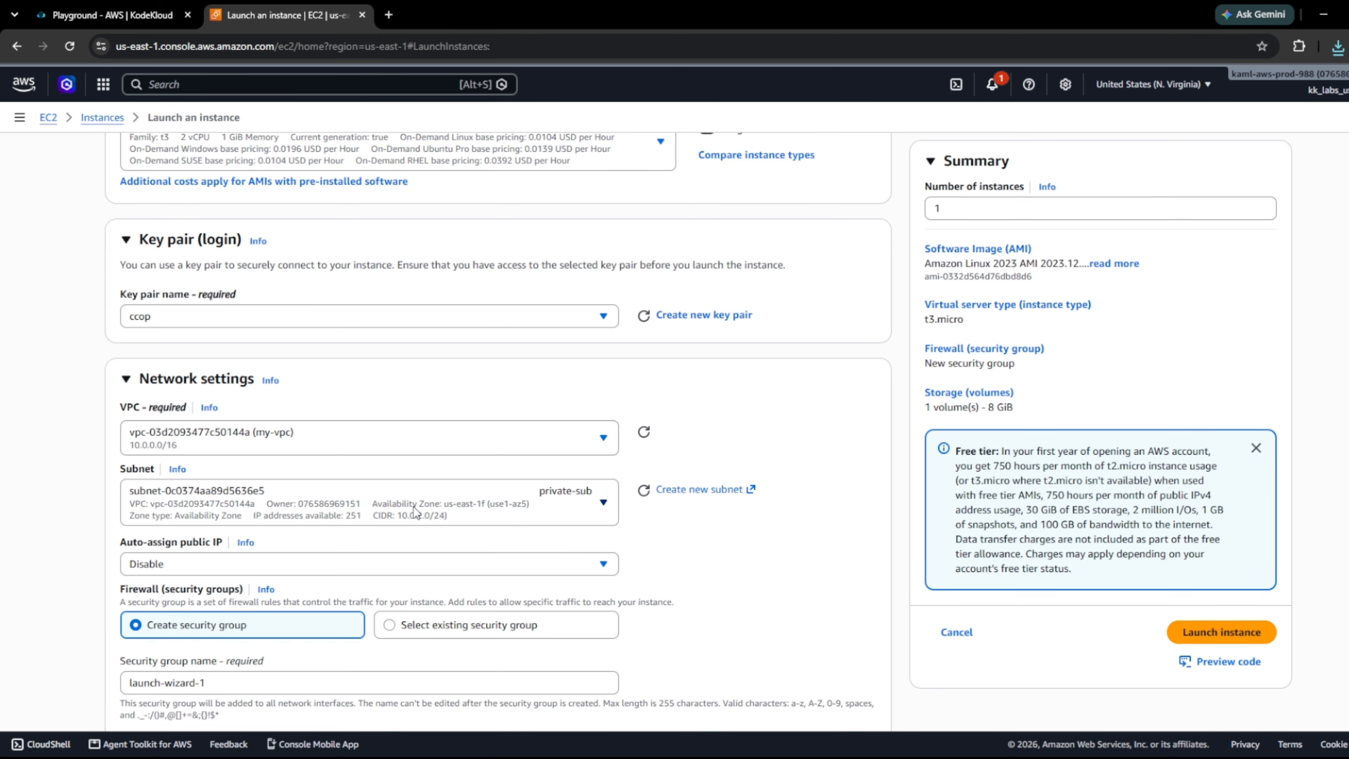
{"action": "left_click", "coordinate": [419, 511]}
{"action": "left_click", "coordinate": [537, 614]}
- Select public-sub as the subnet for the web-server instance
{"action": "scroll", "coordinate": [497, 504], "scroll_direction": "down", "scroll_amount": 3}
{"action": "left_click", "coordinate": [245, 419]}
{"action": "left_click", "coordinate": [690, 419]}
{"action": "scroll", "coordinate": [690, 417], "scroll_direction": "down", "scroll_amount": 3}
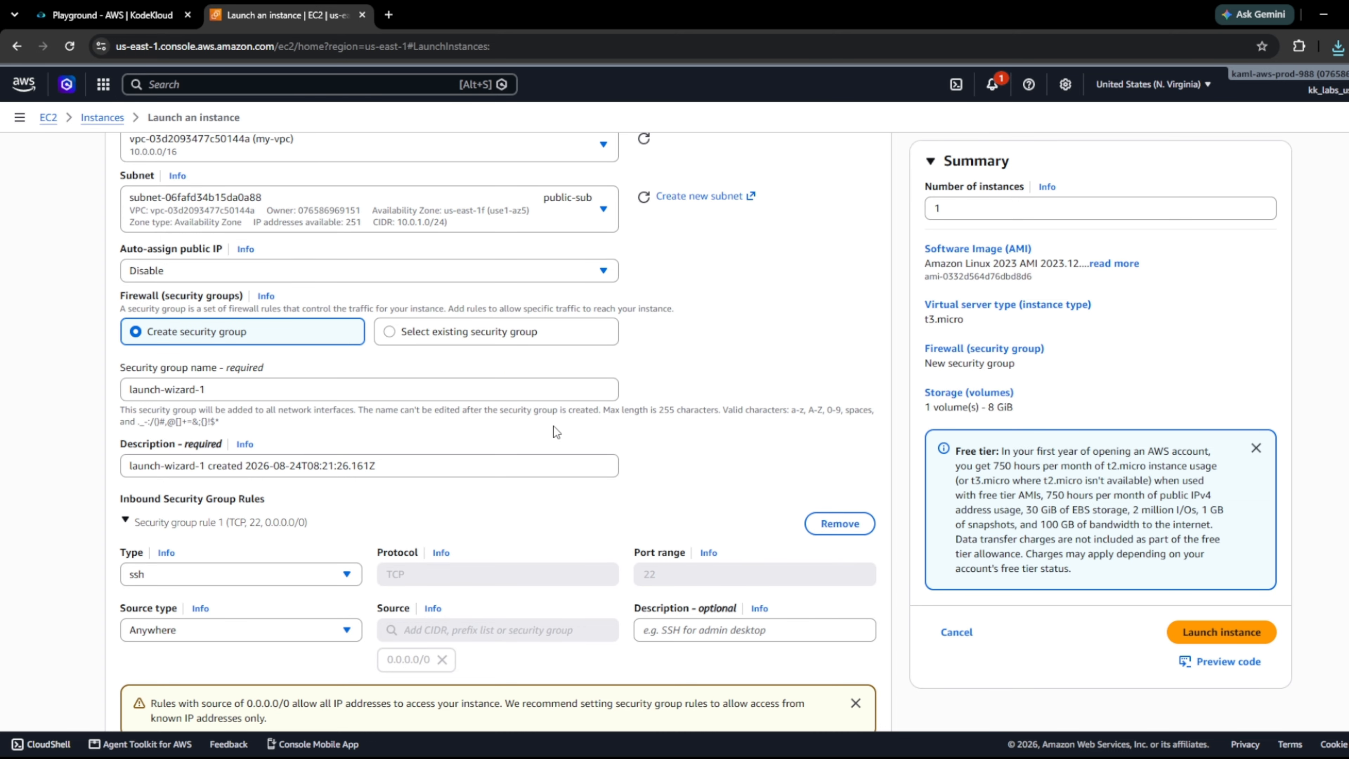
- Switch the web-server instance's firewall to an existing security group and launch the instance
{"action": "left_click", "coordinate": [475, 340]}
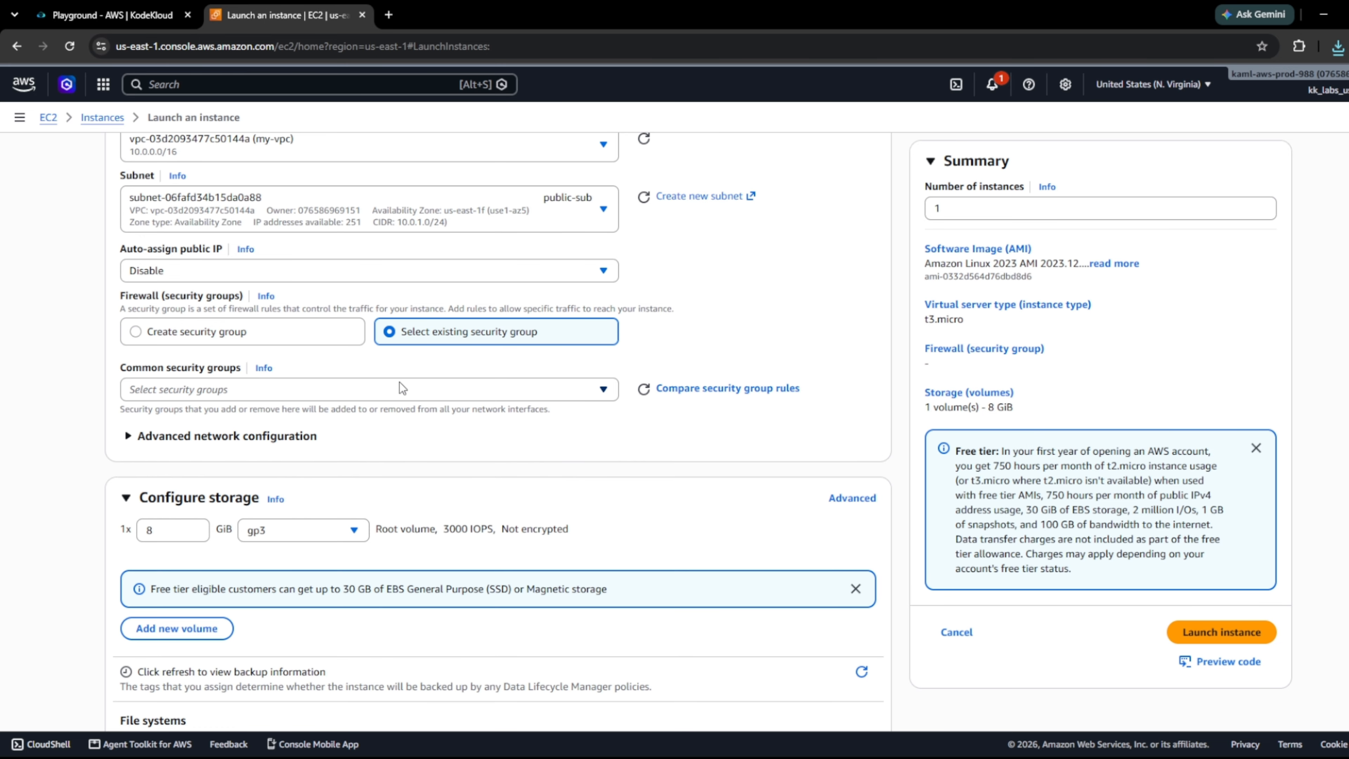
{"action": "scroll", "coordinate": [393, 382], "scroll_direction": "down", "scroll_amount": 3}
{"action": "scroll", "coordinate": [679, 474], "scroll_direction": "up", "scroll_amount": 6}
{"action": "scroll", "coordinate": [679, 475], "scroll_direction": "down", "scroll_amount": 6}
{"action": "left_click", "coordinate": [1256, 633]}
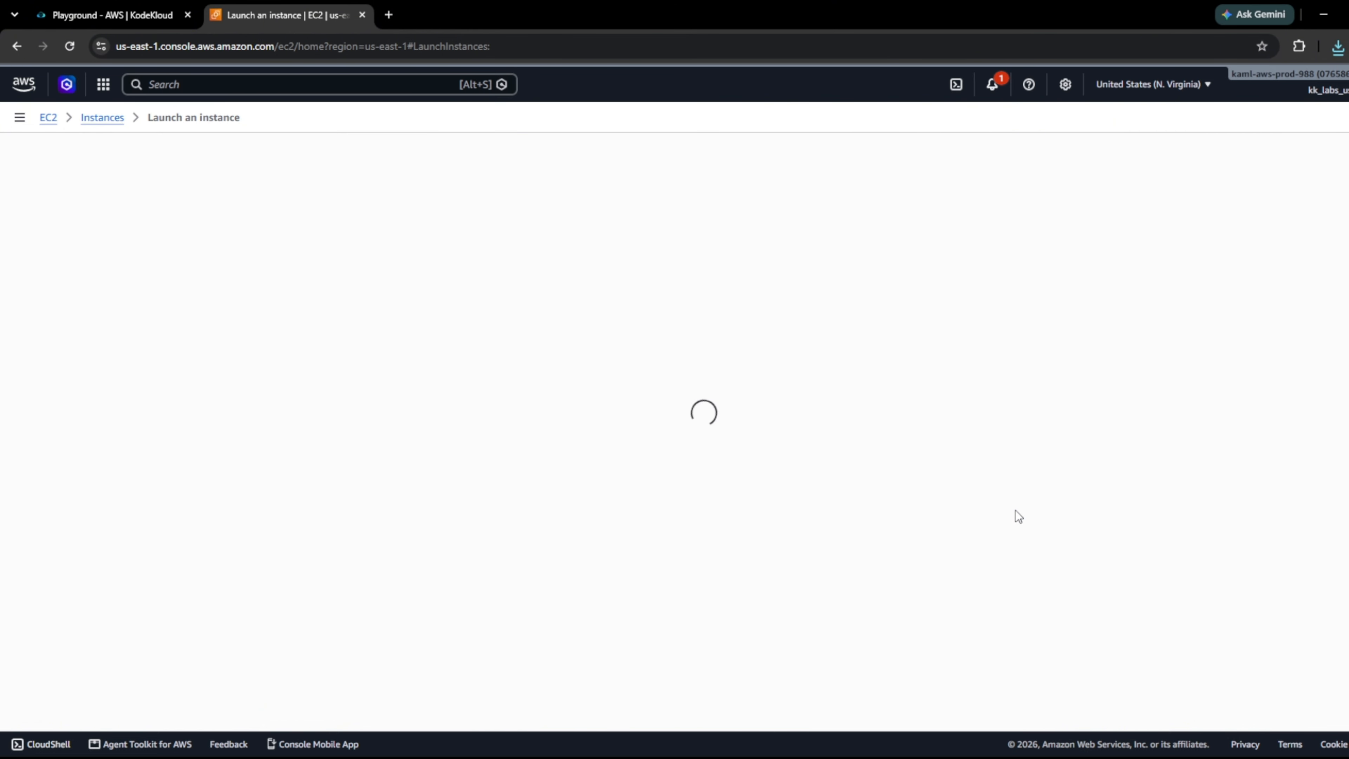
- Return to the instances list and start launching another instance named db-instance
{"action": "left_click", "coordinate": [101, 118]}
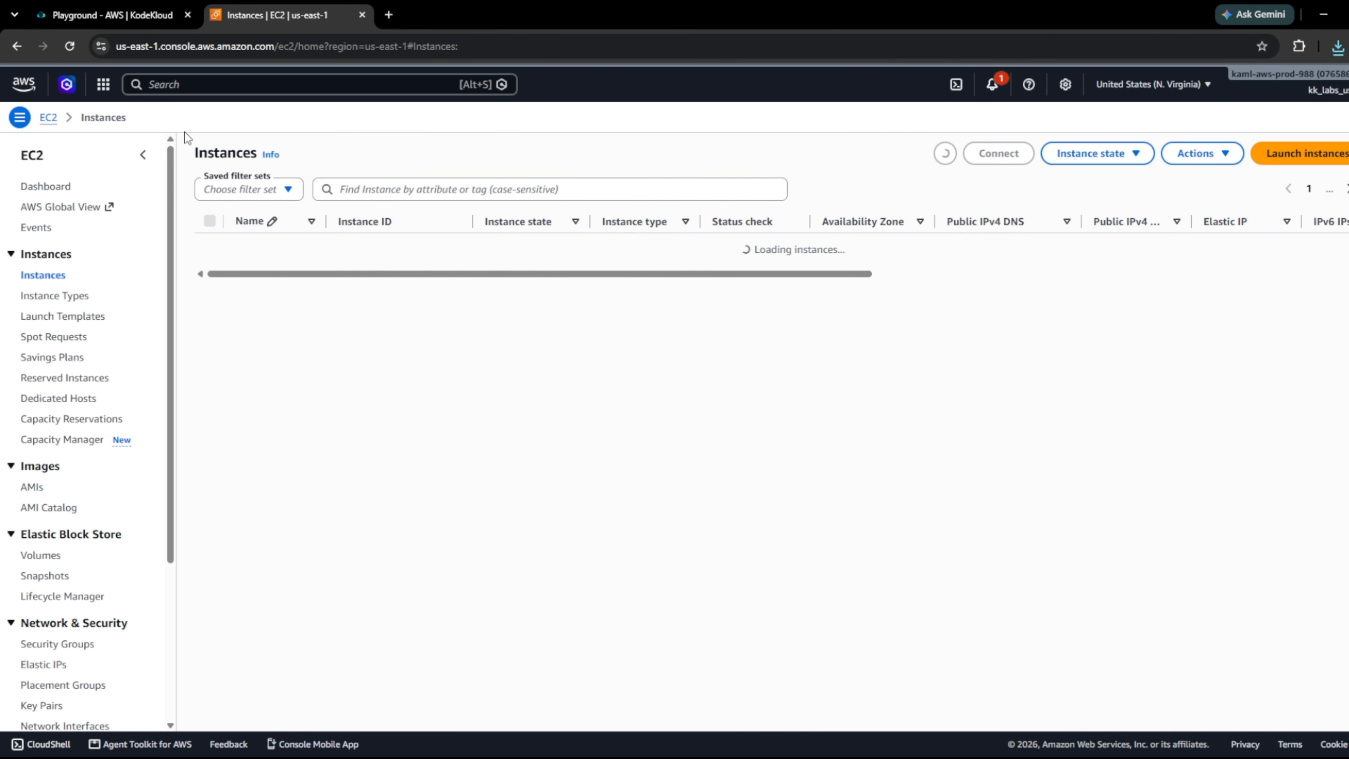
{"action": "left_click", "coordinate": [1265, 156]}
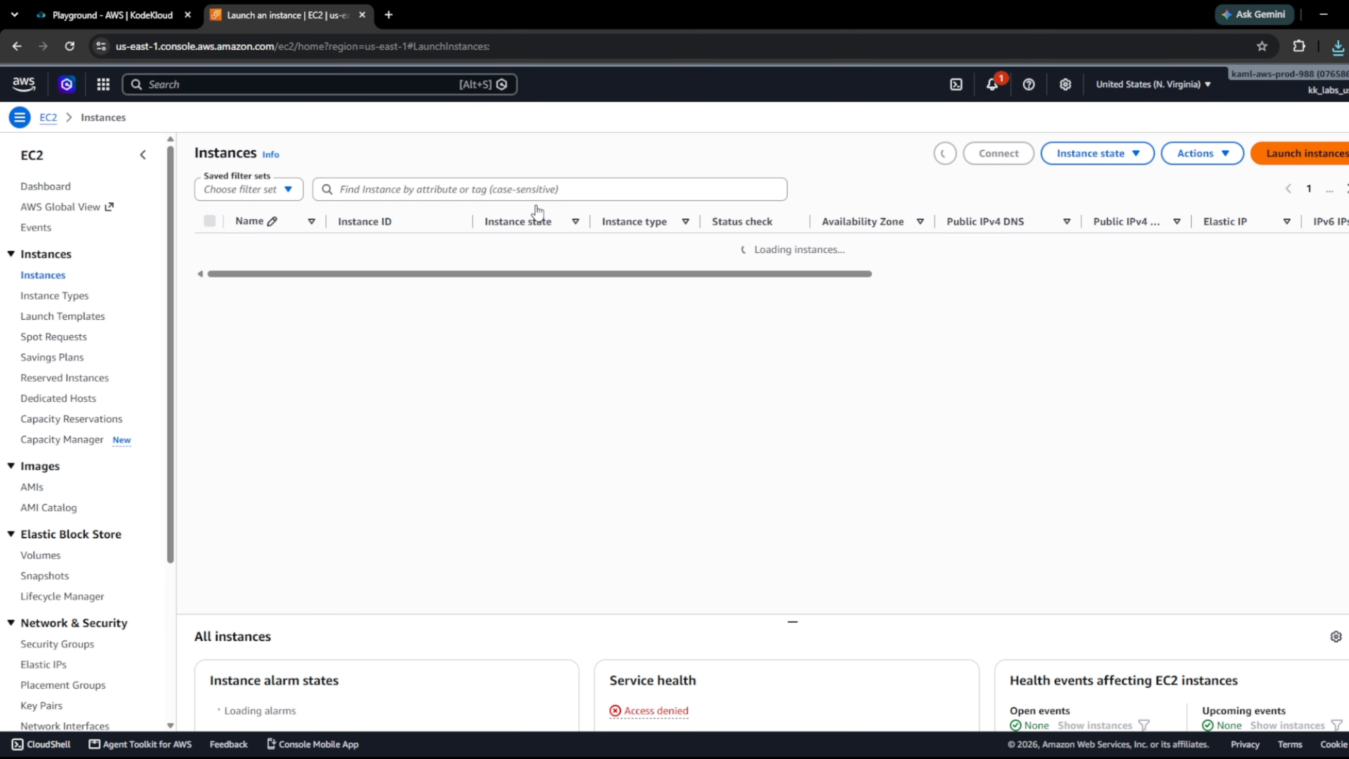
{"action": "left_click", "coordinate": [392, 251]}
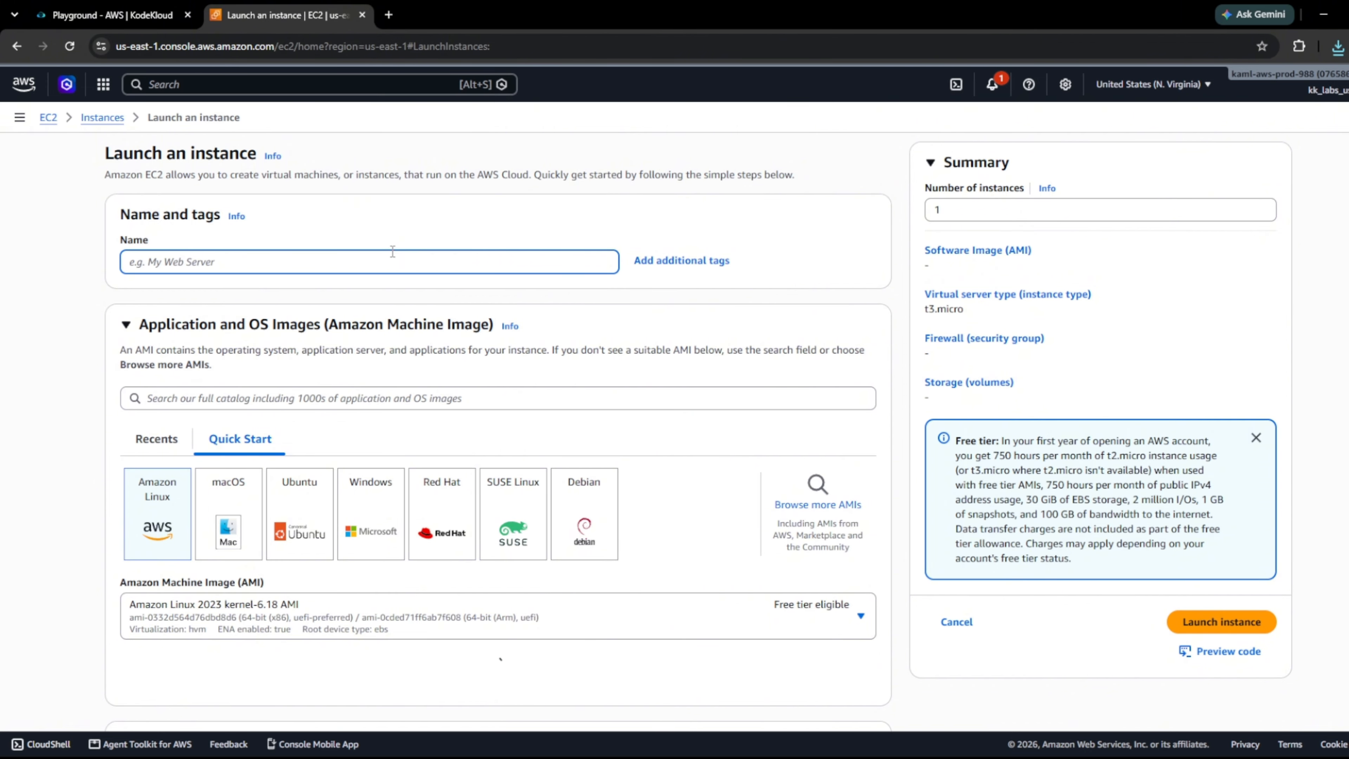
{"action": "type", "text": "db-instance"}
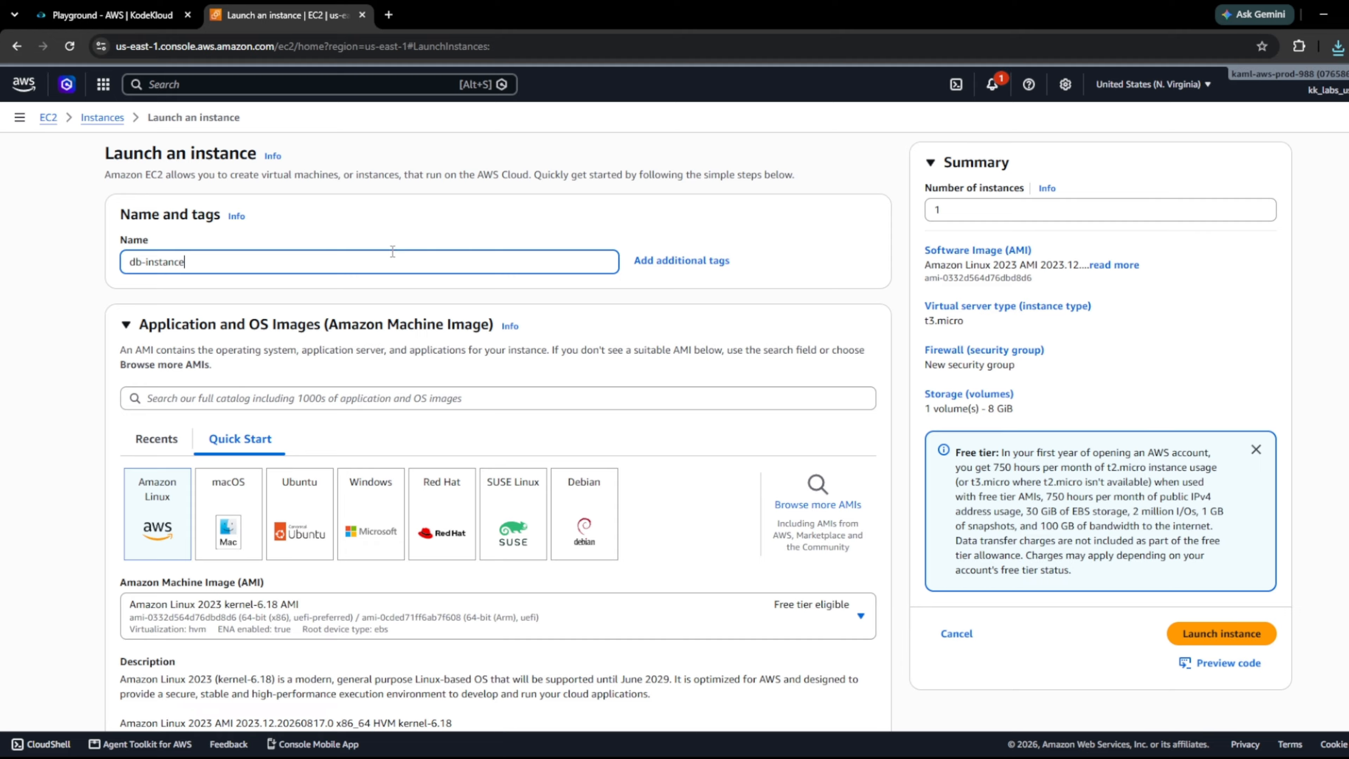
- Choose the existing ccop key pair for db-instance's login
{"action": "scroll", "coordinate": [393, 251], "scroll_direction": "down", "scroll_amount": 10}
{"action": "left_click", "coordinate": [337, 414]}
{"action": "left_click", "coordinate": [159, 487]}
- Place db-instance in my-vpc with the private-sub subnet in its network settings
{"action": "scroll", "coordinate": [531, 479], "scroll_direction": "down", "scroll_amount": 2}
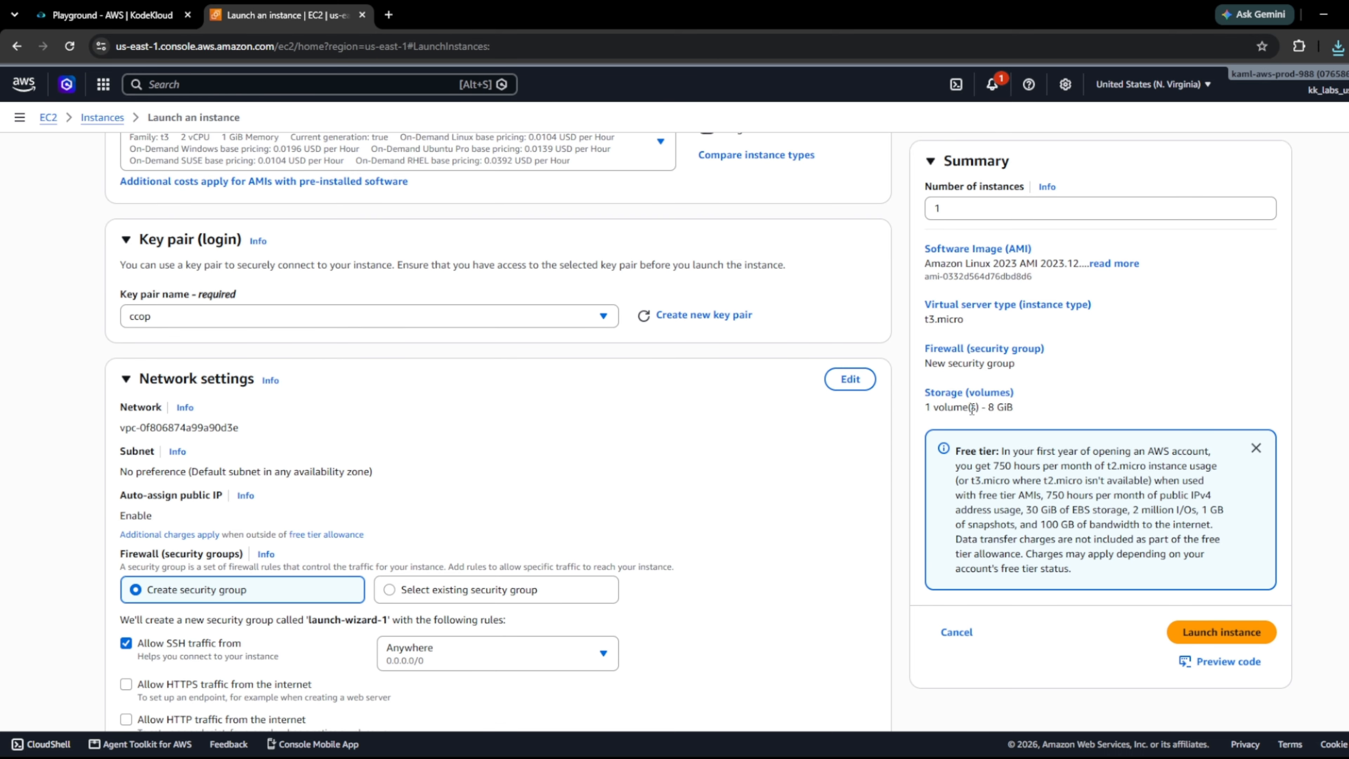
{"action": "left_click", "coordinate": [850, 379]}
{"action": "left_click", "coordinate": [605, 431]}
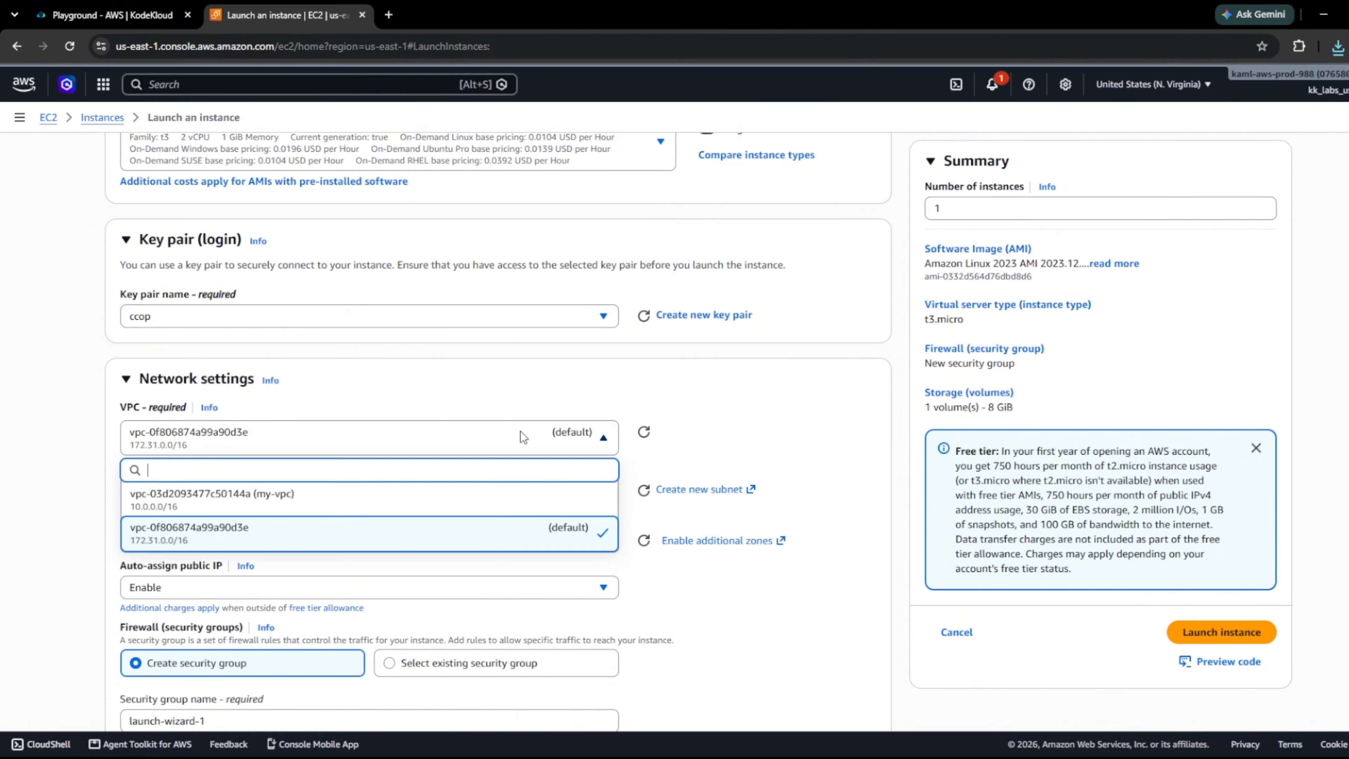
{"action": "left_click", "coordinate": [435, 489]}
{"action": "scroll", "coordinate": [434, 489], "scroll_direction": "down", "scroll_amount": 3}
{"action": "left_click", "coordinate": [337, 371]}
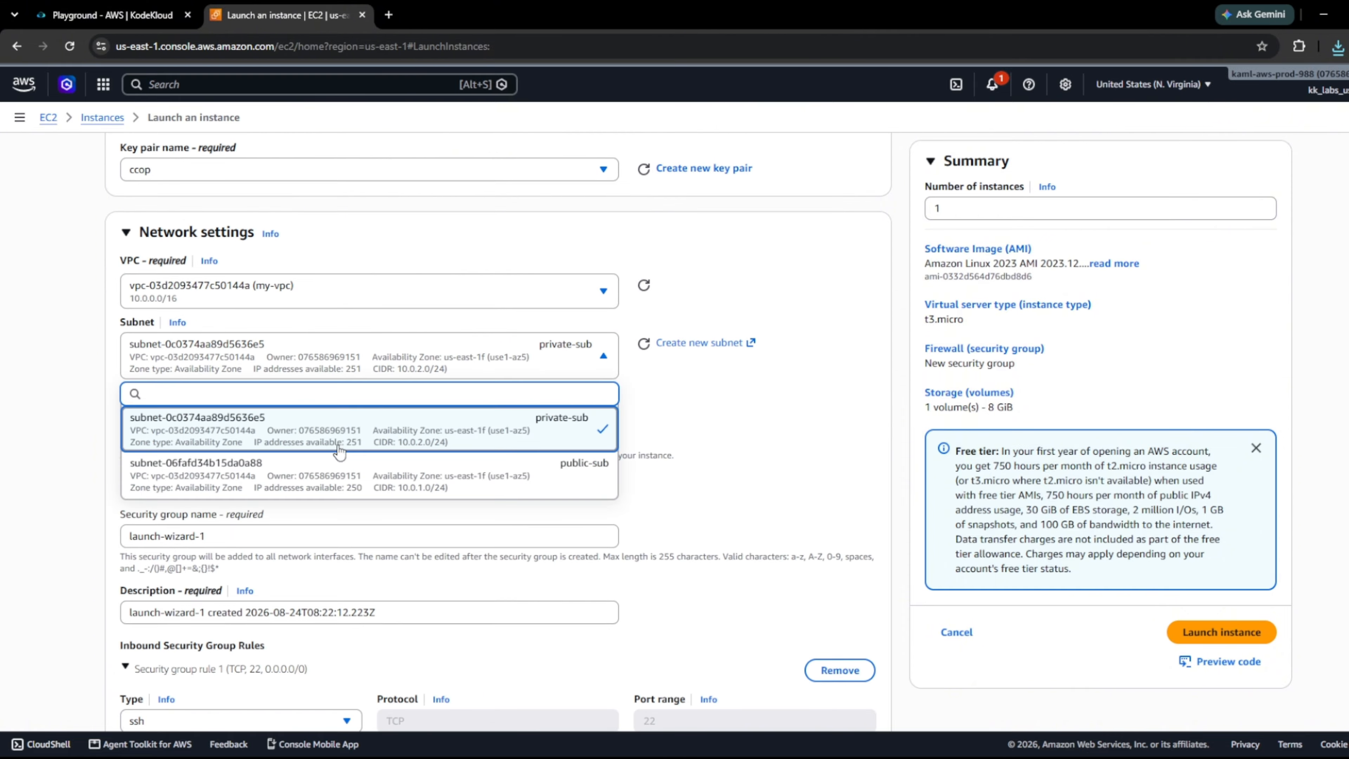
{"action": "left_click", "coordinate": [470, 438]}
- Assign the existing default security group to db-instance and launch it
{"action": "scroll", "coordinate": [656, 391], "scroll_direction": "down", "scroll_amount": 2}
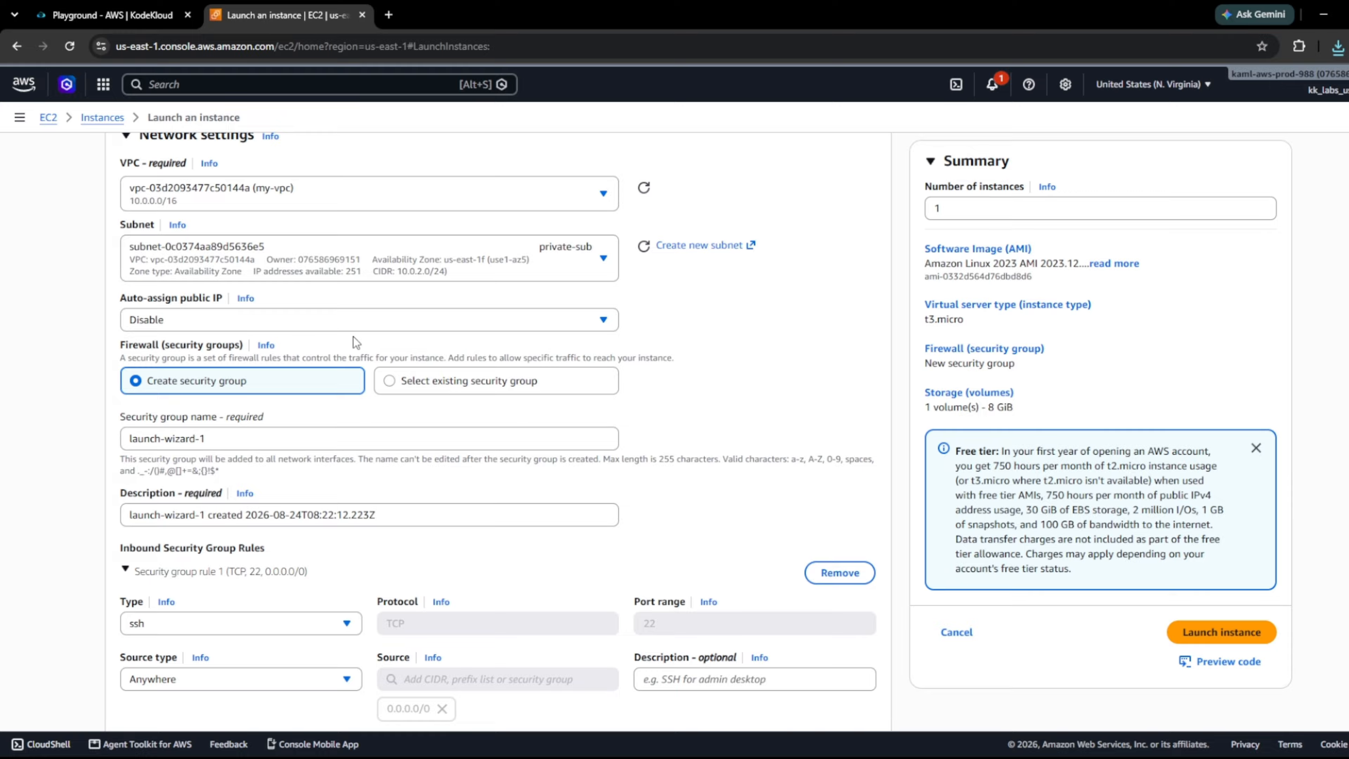
{"action": "left_click", "coordinate": [439, 386]}
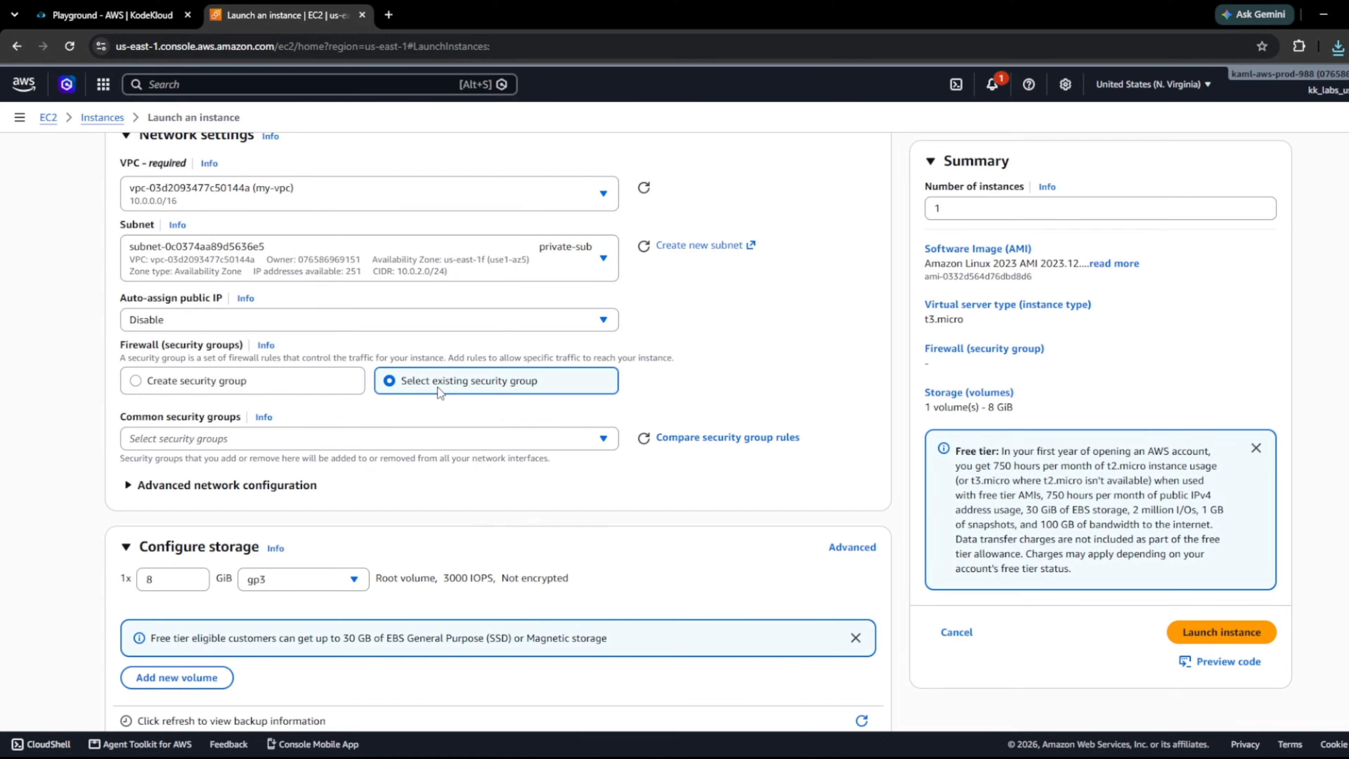
{"action": "left_click", "coordinate": [415, 436]}
{"action": "left_click", "coordinate": [393, 491]}
{"action": "scroll", "coordinate": [484, 471], "scroll_direction": "down", "scroll_amount": 5}
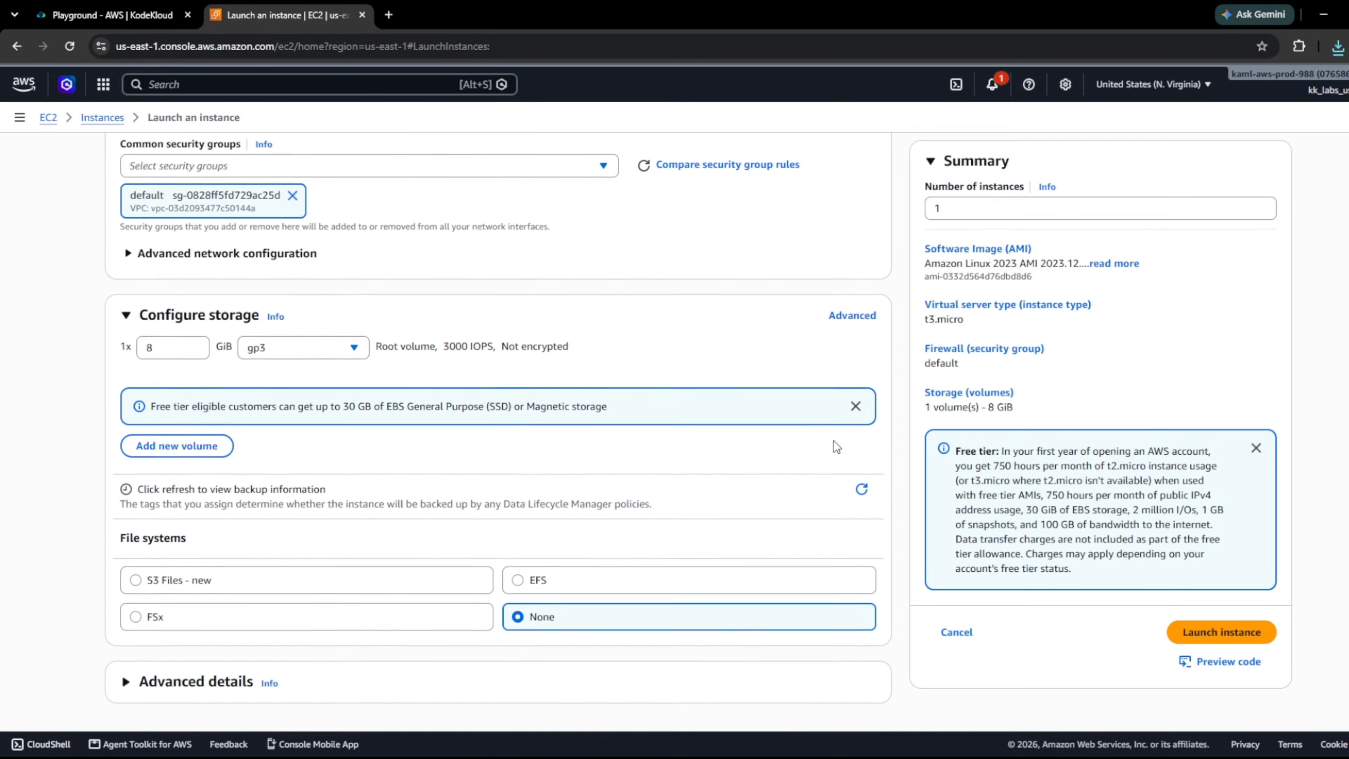
{"action": "left_click", "coordinate": [1220, 633]}
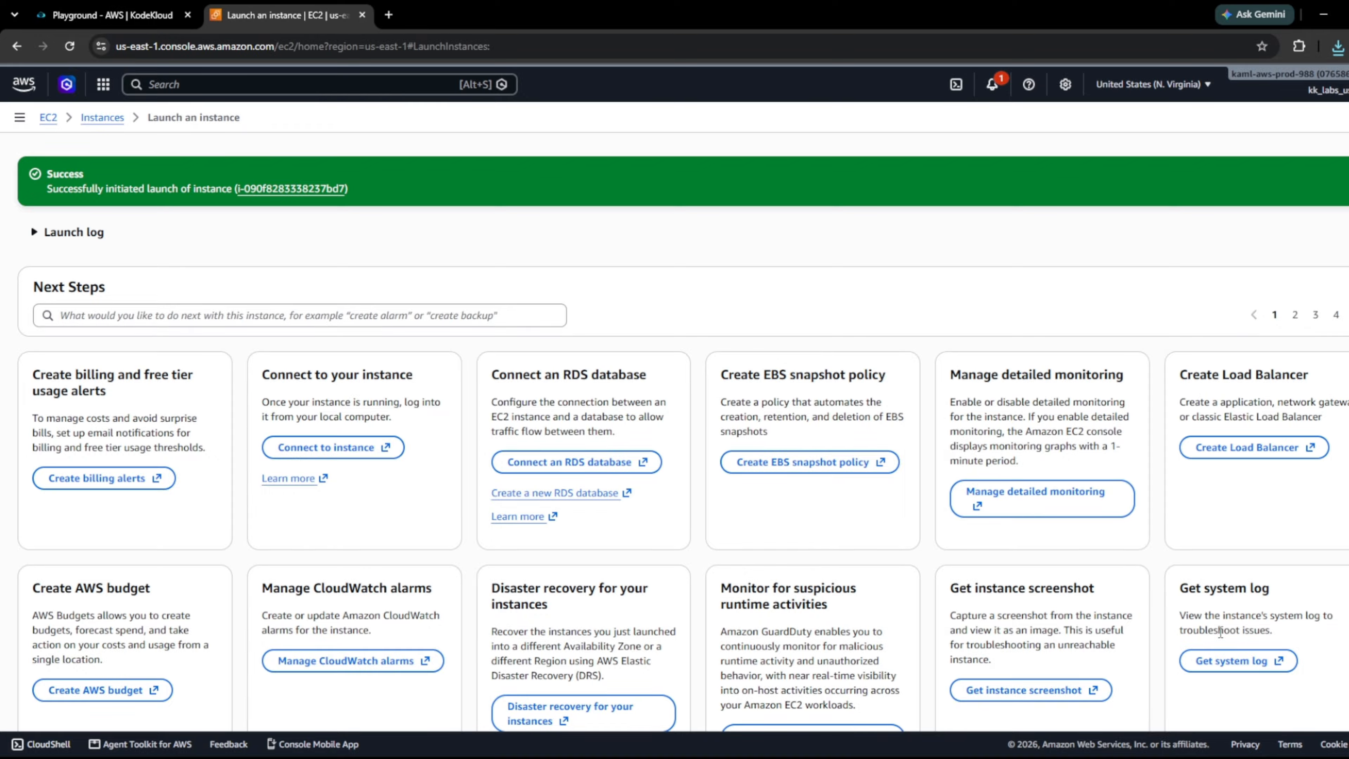
- Check the web-server instance's private IPv4 address in its details, and return to the instances list
{"action": "left_click", "coordinate": [91, 124]}
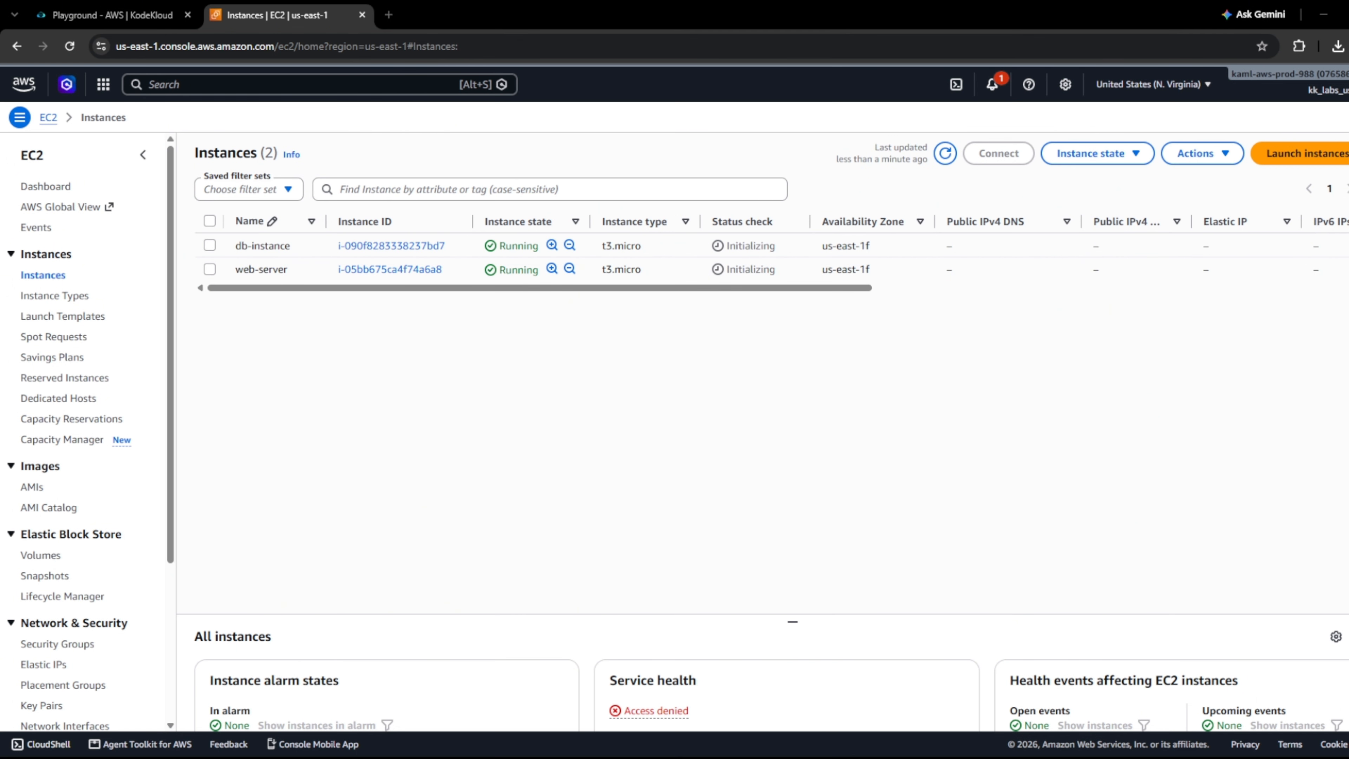
{"action": "left_click", "coordinate": [393, 269]}
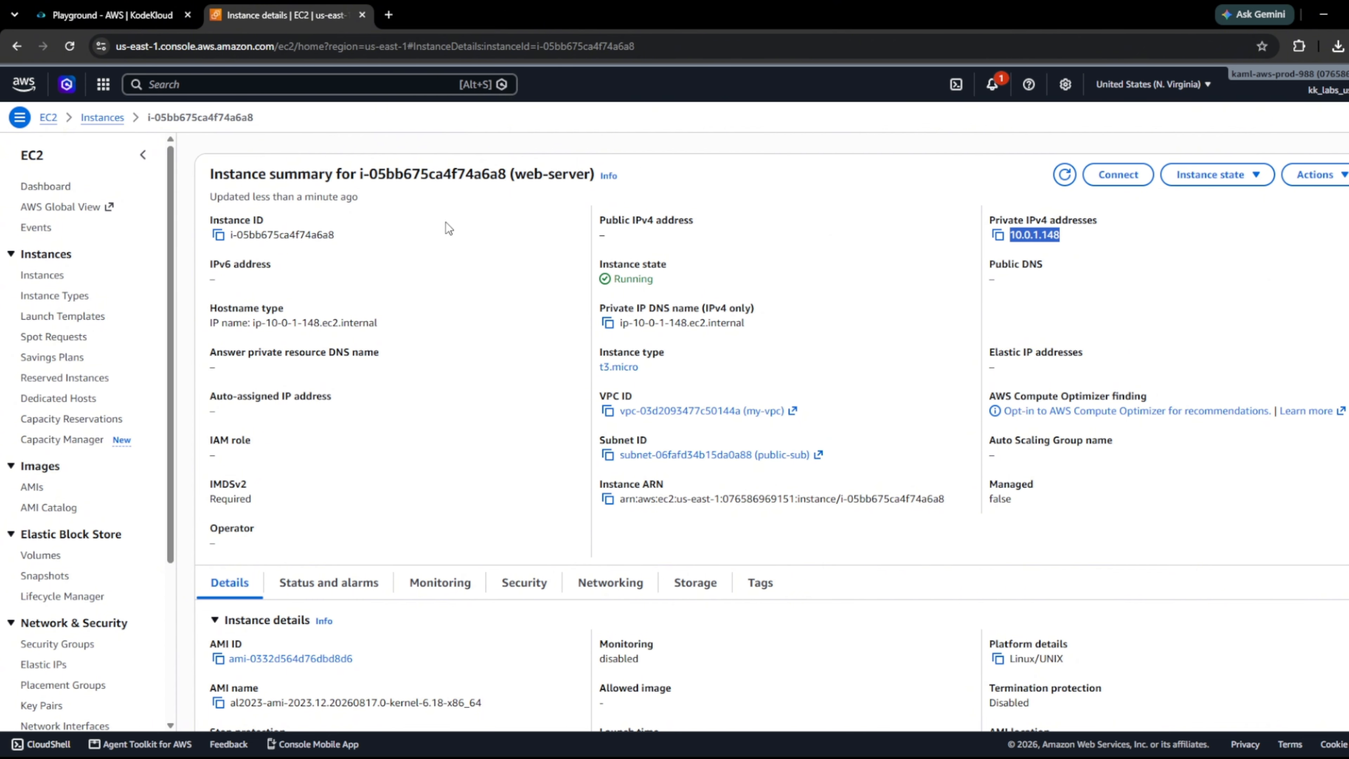
{"action": "left_click", "coordinate": [95, 118]}
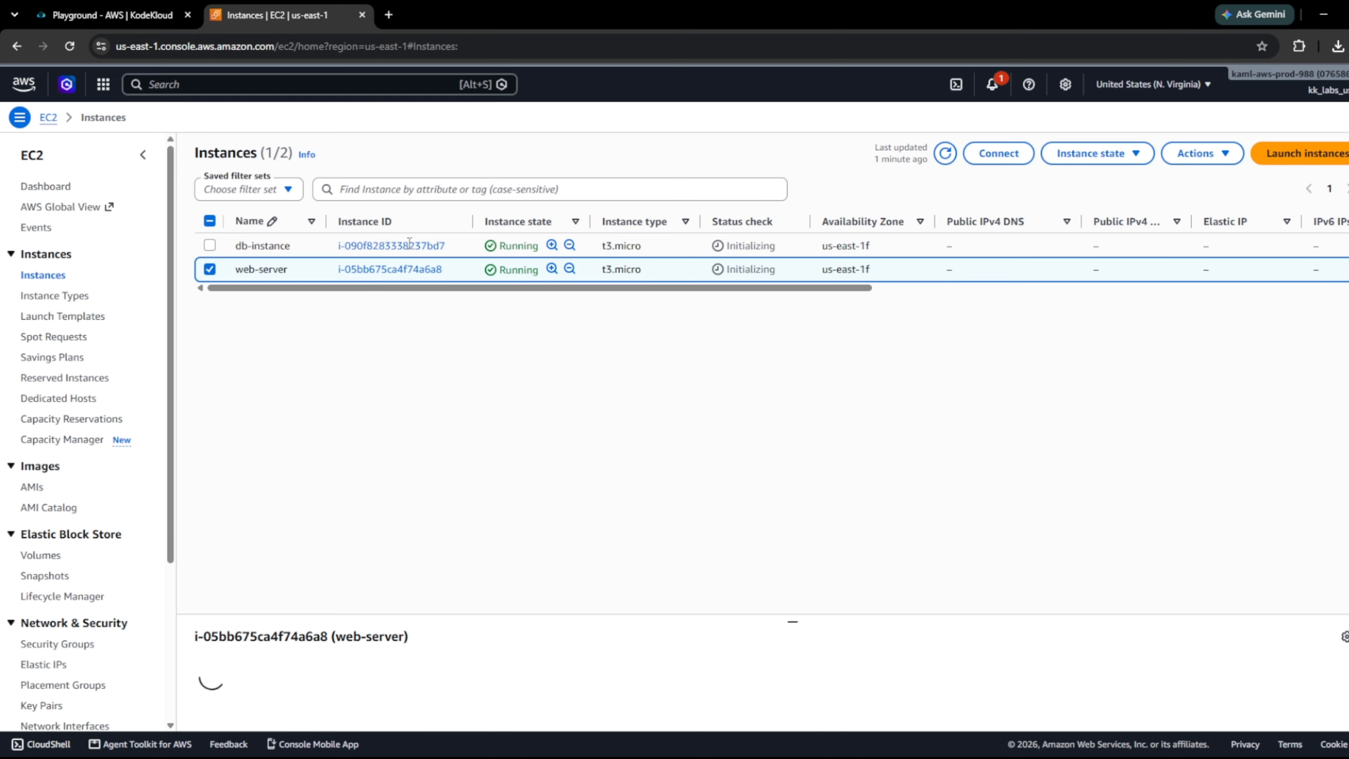
- Check db-instance's private IPv4 address in its details, and switch to the AWS VPC architecture diagram
{"action": "left_click", "coordinate": [400, 244]}
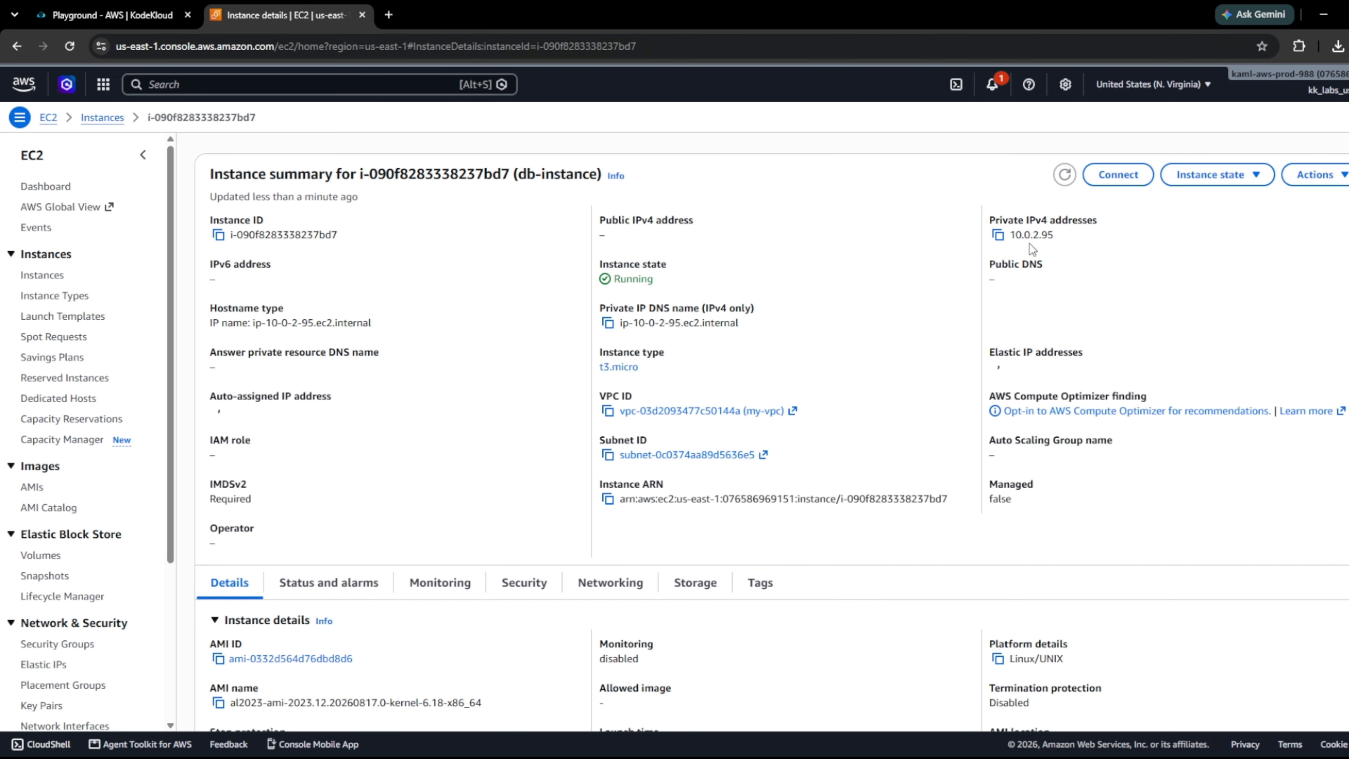
{"action": "left_click_drag", "start_coordinate": [1054, 237], "coordinate": [1008, 237]}
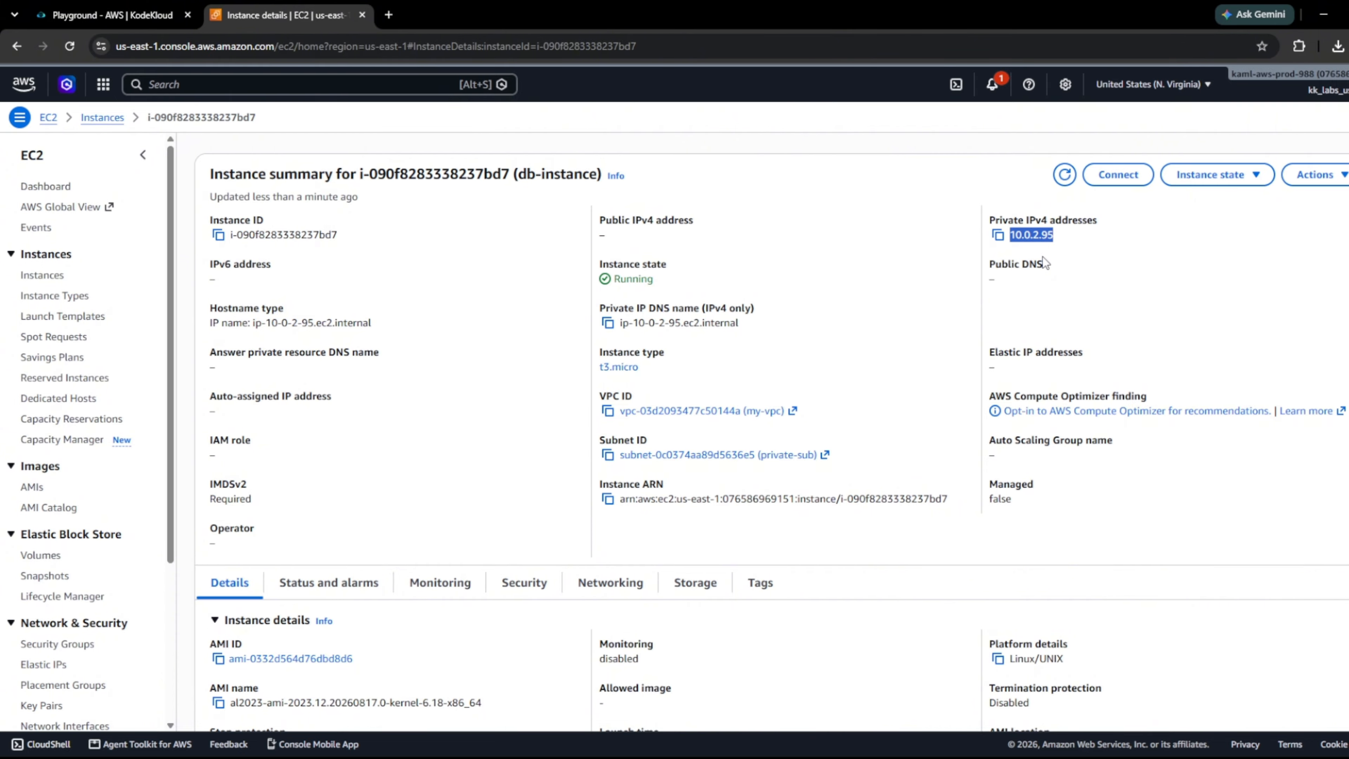
{"action": "left_click", "coordinate": [1037, 238]}
{"action": "key", "text": "alt+Tab"}
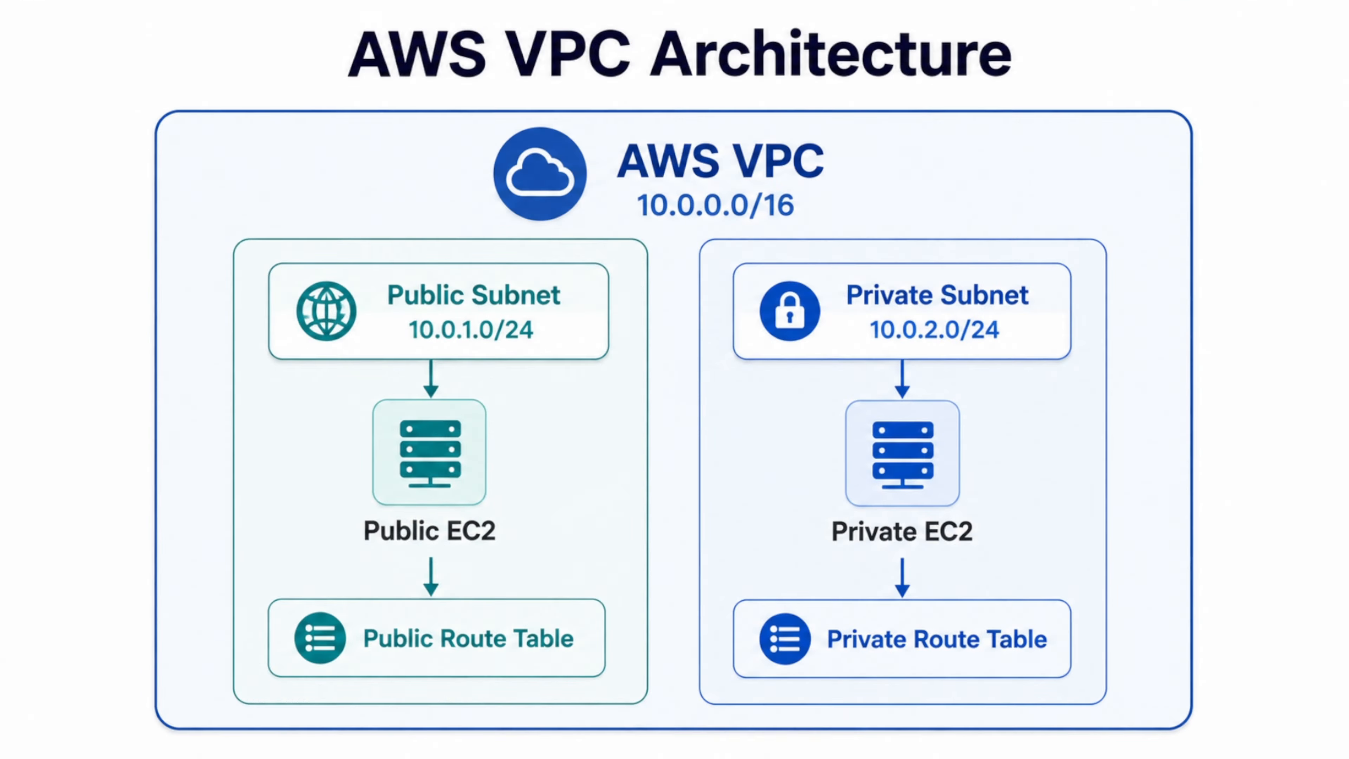